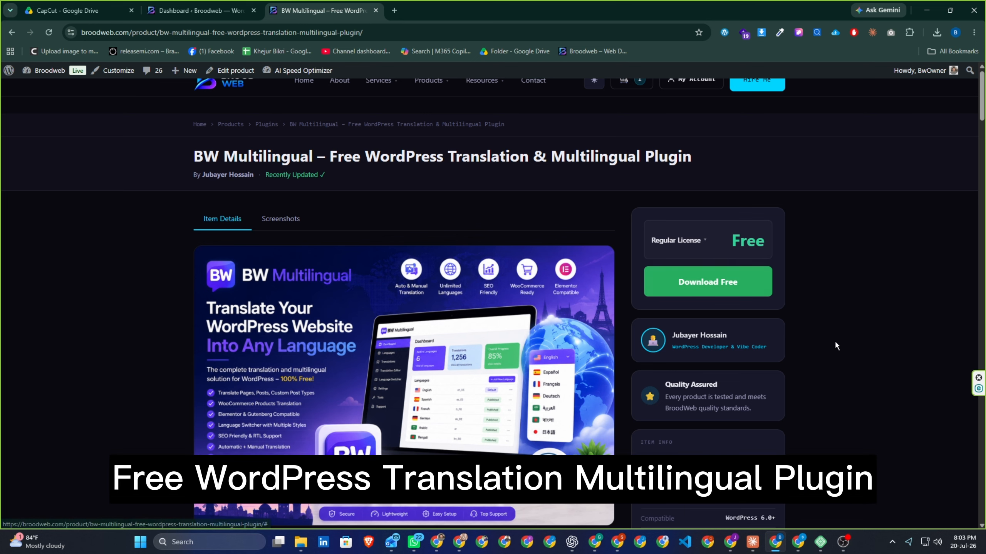
pyautogui.scroll(-3, 824, 341)
pyautogui.scroll(-2, 827, 344)
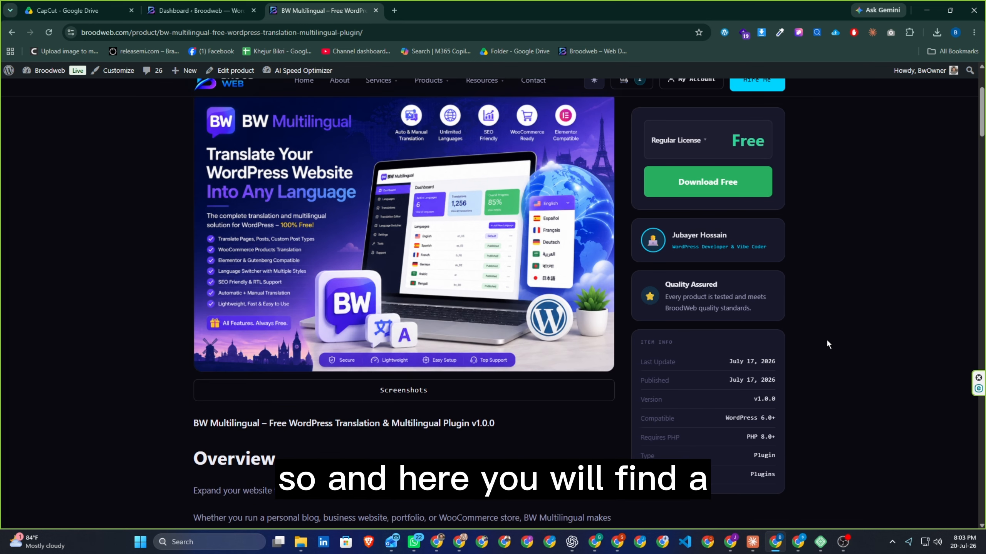
pyautogui.scroll(-5, 828, 342)
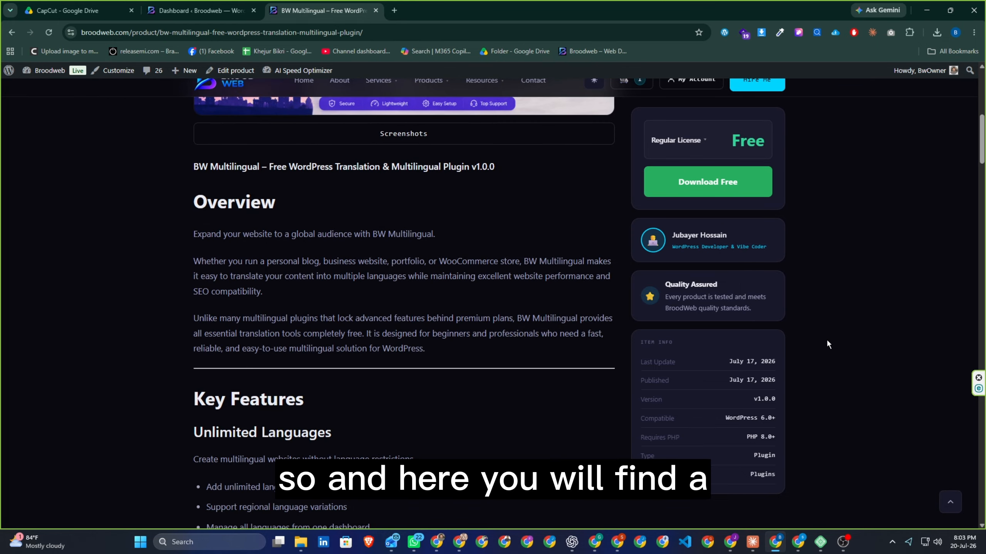
pyautogui.scroll(-3, 826, 339)
pyautogui.scroll(-4, 826, 339)
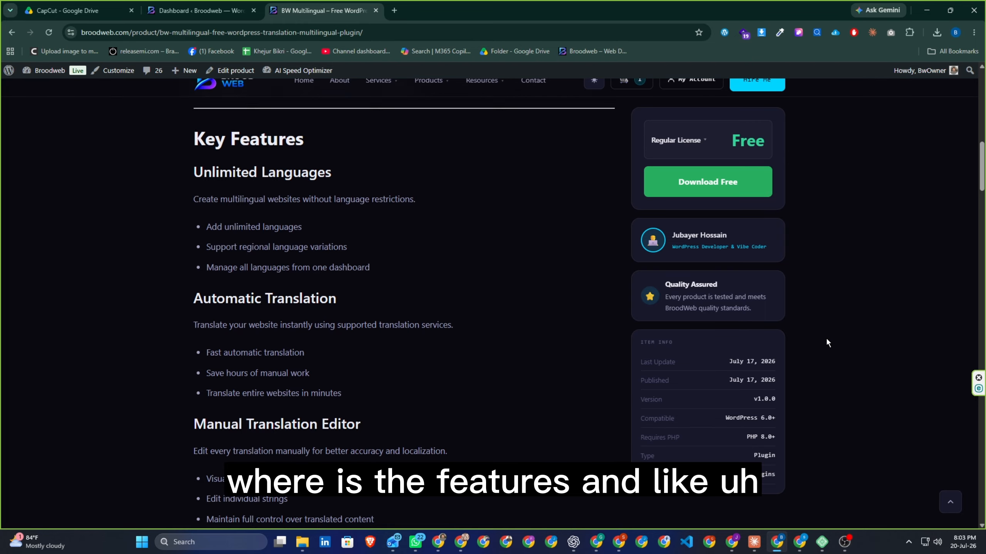
pyautogui.scroll(-4, 826, 342)
pyautogui.scroll(-4, 827, 339)
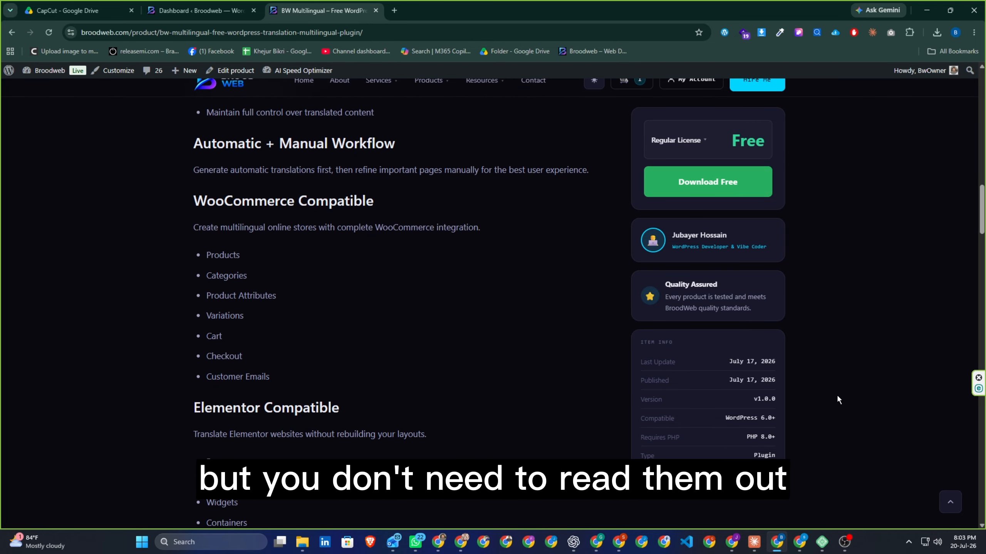
pyautogui.scroll(4, 837, 394)
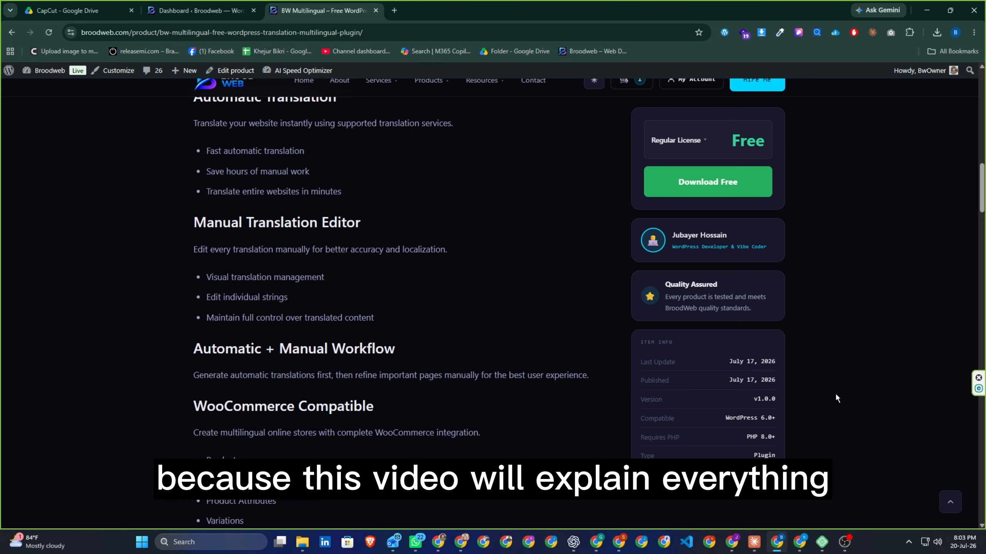
pyautogui.scroll(12, 835, 391)
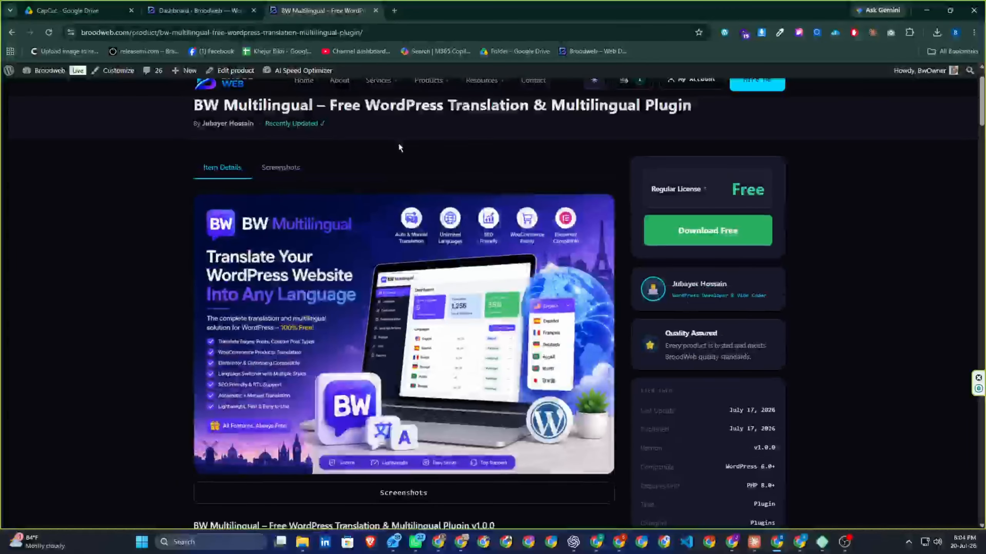
pyautogui.click(200, 11)
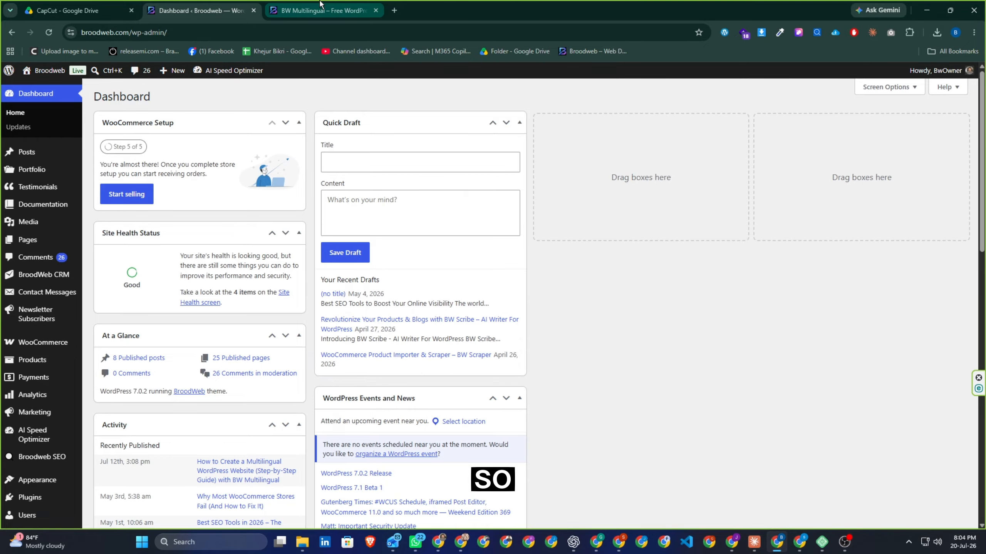
pyautogui.click(322, 11)
pyautogui.scroll(1, 646, 271)
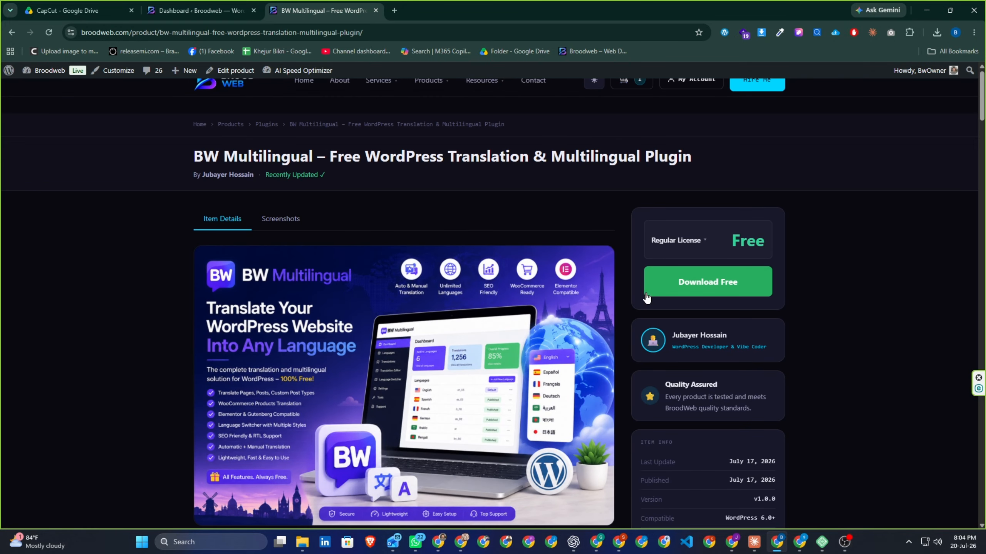
# Step: Have the free BW Multilingual download link emailed to the prefilled address, then close the confirmation
pyautogui.click(711, 289)
pyautogui.tripleClick(531, 328)
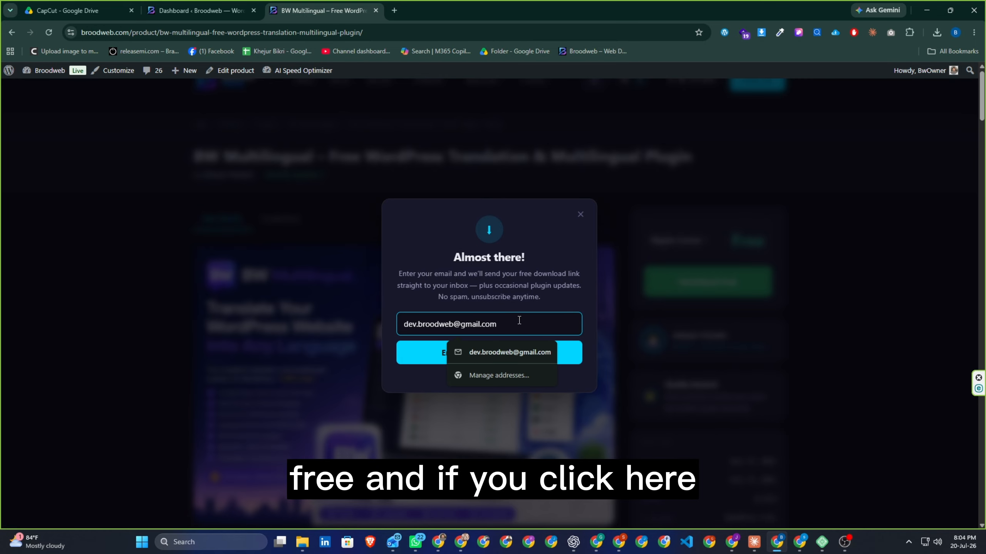
pyautogui.click(530, 327)
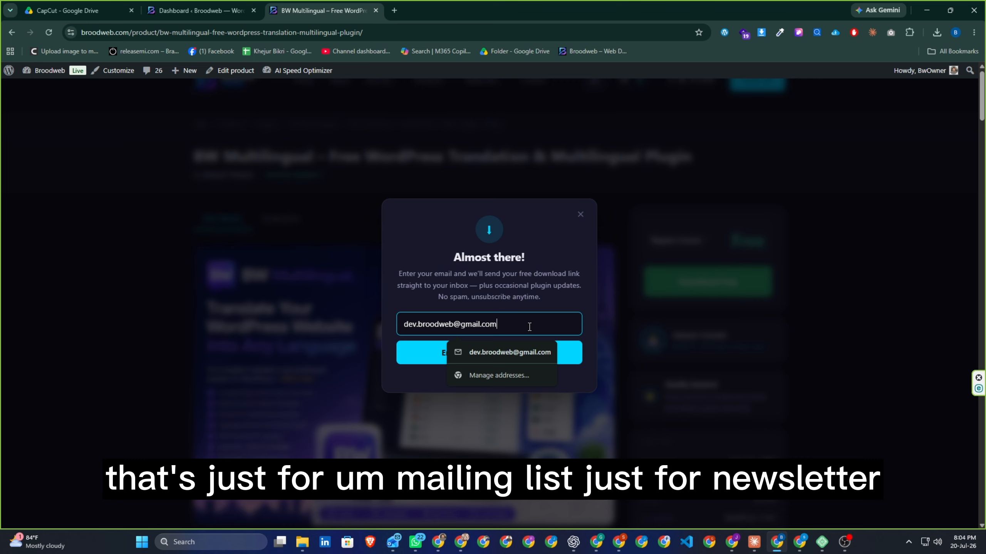
pyautogui.click(555, 307)
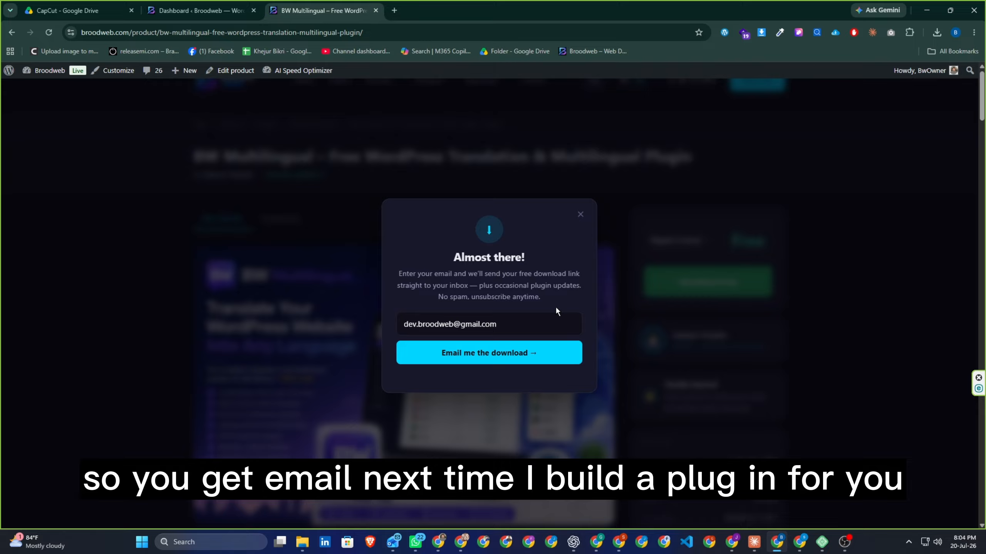
pyautogui.click(510, 358)
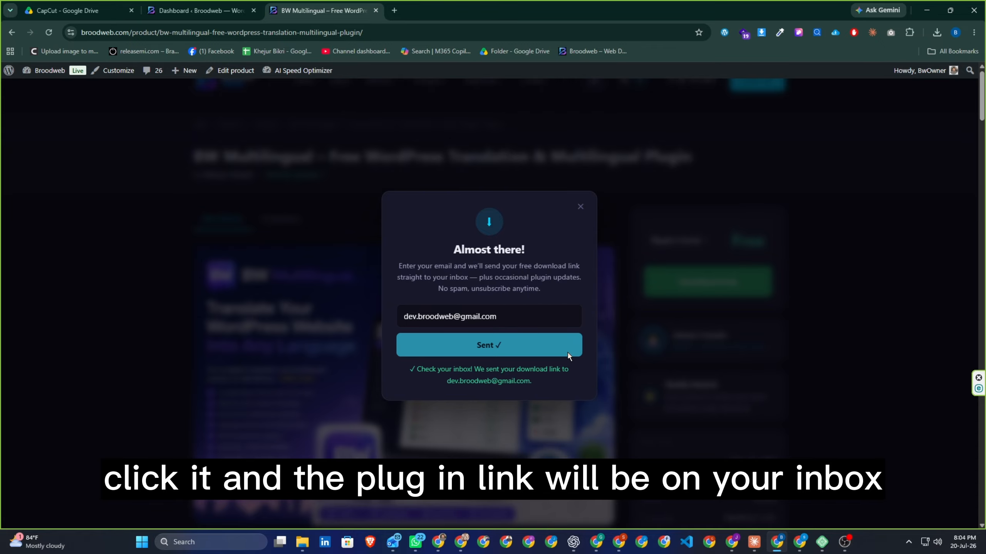
pyautogui.click(580, 208)
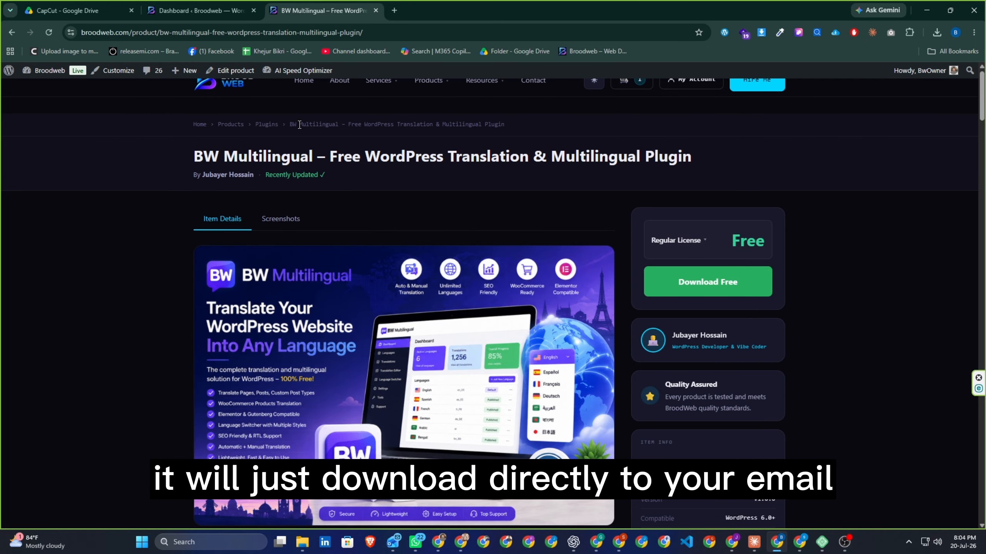
# Step: Review the 11 installed plugins, confirming BW Multilingual is absent, and go to Add Plugins
pyautogui.click(201, 11)
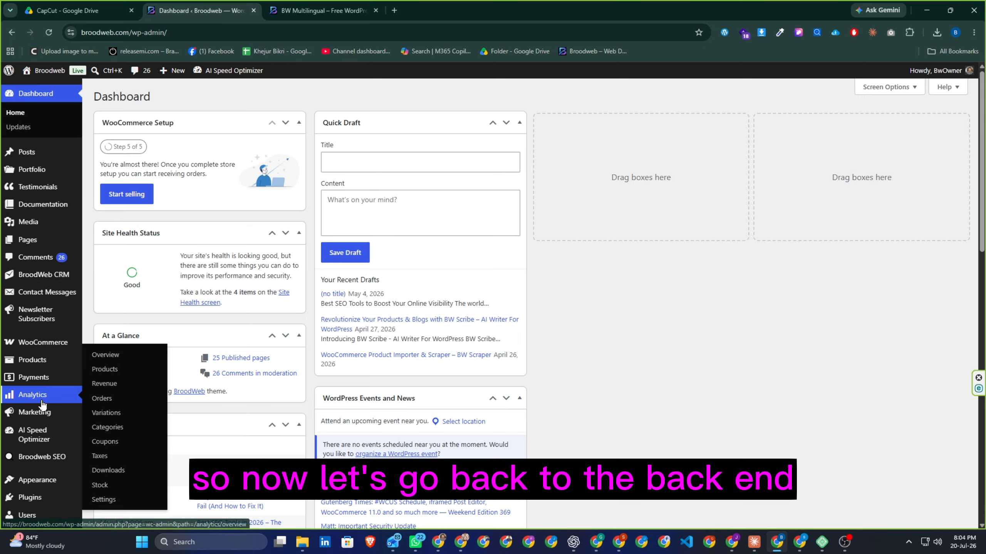
pyautogui.scroll(-4, 40, 405)
pyautogui.scroll(-3, 40, 405)
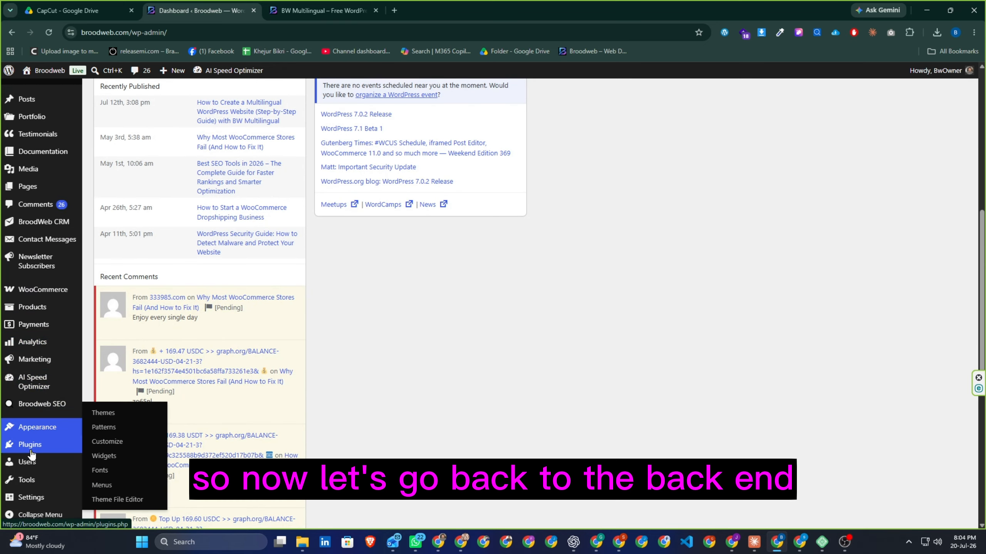
pyautogui.moveTo(24, 456)
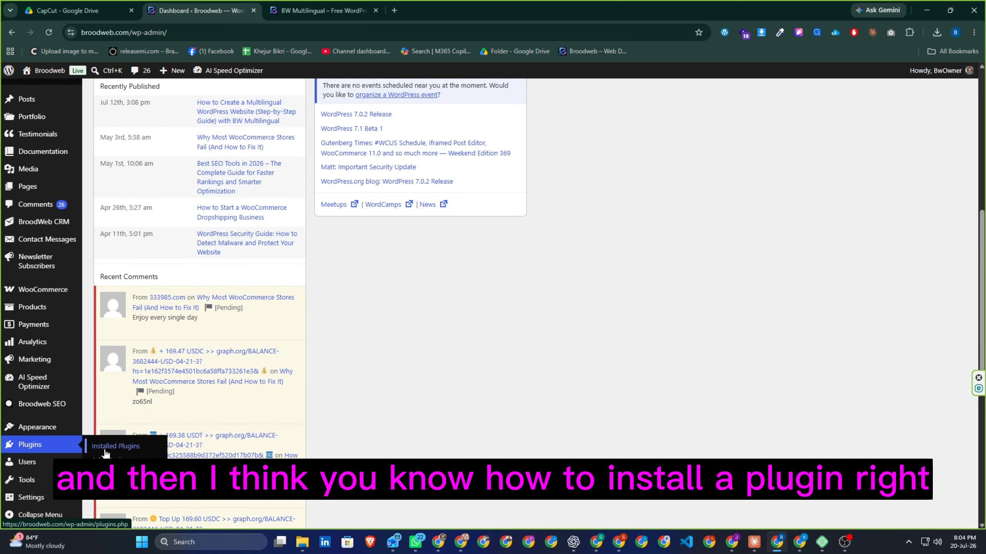
pyautogui.click(104, 447)
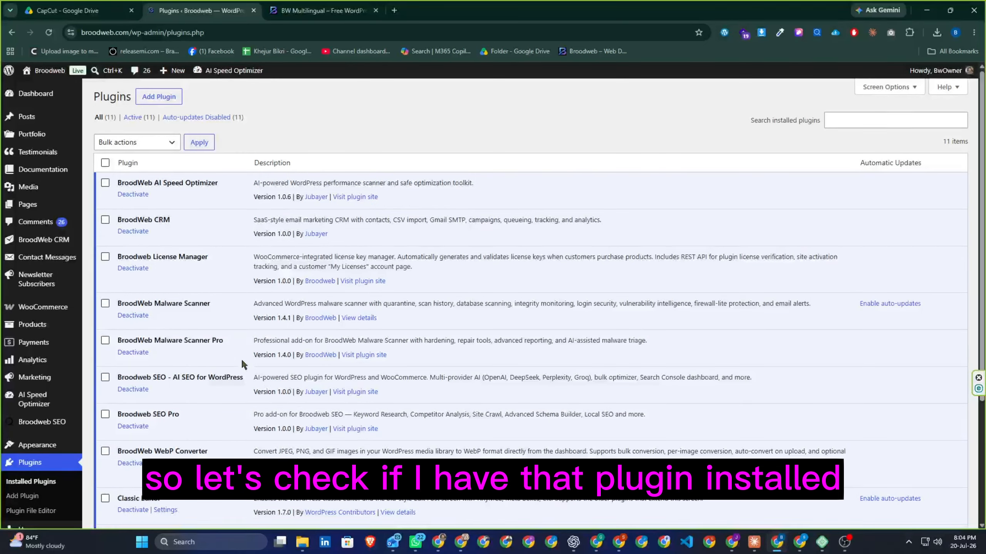
pyautogui.scroll(-2, 239, 352)
pyautogui.scroll(-3, 235, 342)
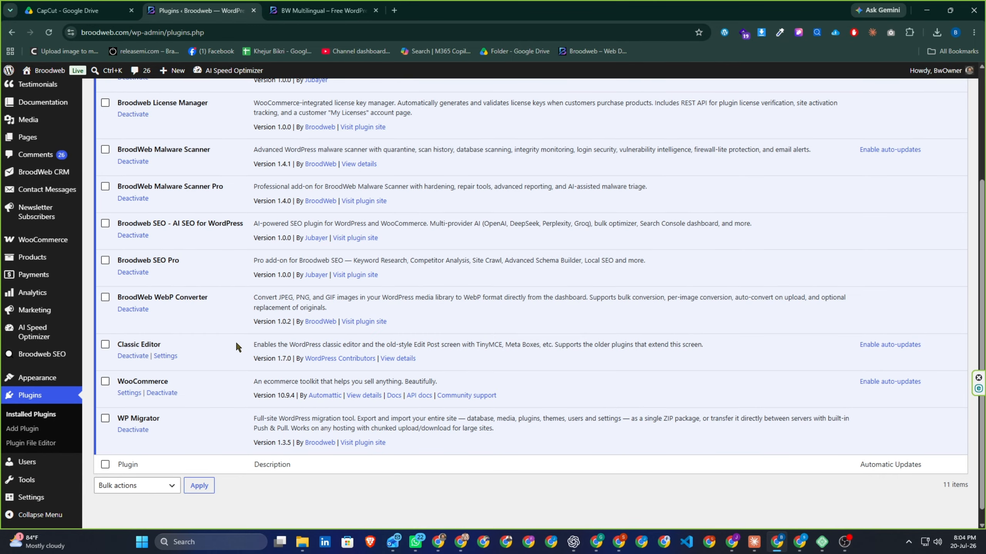
pyautogui.scroll(5, 236, 340)
pyautogui.click(159, 97)
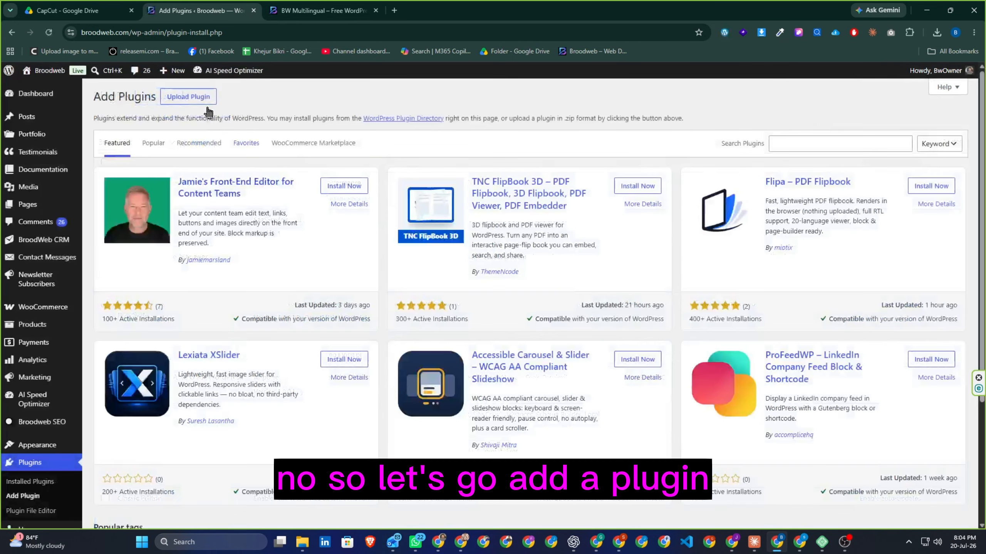
# Step: Upload bw-multilingual.zip from D:\MY PLUGINS\Multi Currency + Lingual and install it
pyautogui.click(189, 98)
pyautogui.click(460, 188)
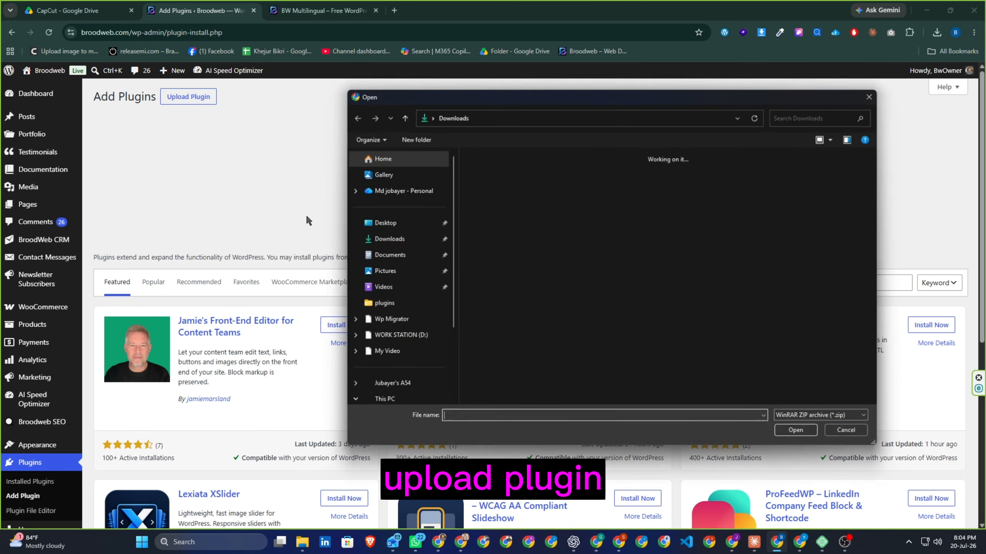
pyautogui.scroll(-3, 433, 279)
pyautogui.click(400, 333)
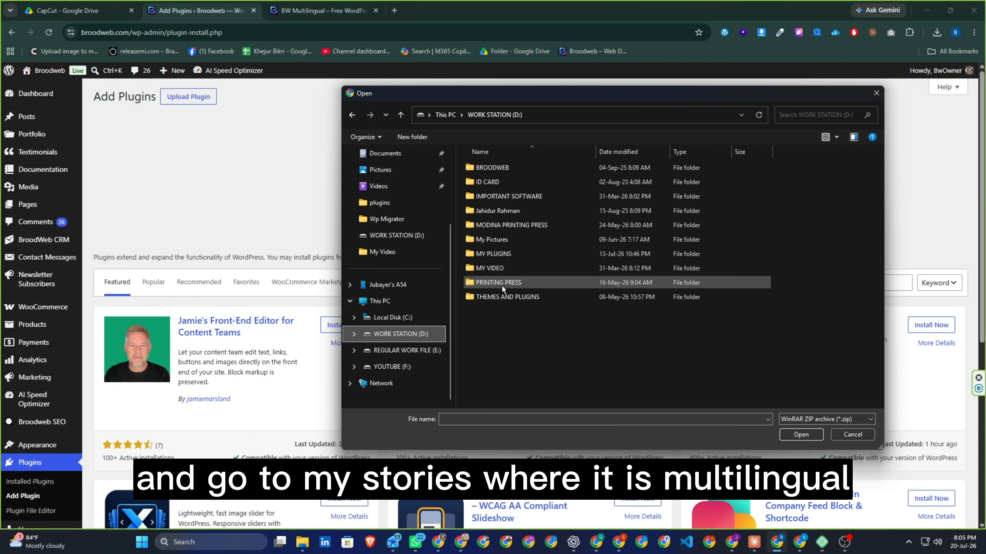
pyautogui.doubleClick(497, 256)
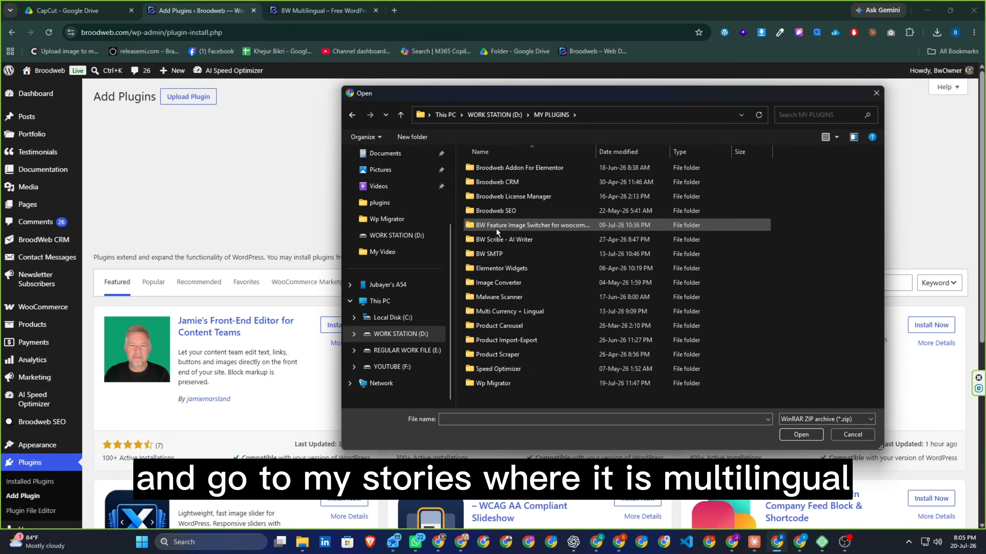
pyautogui.doubleClick(498, 311)
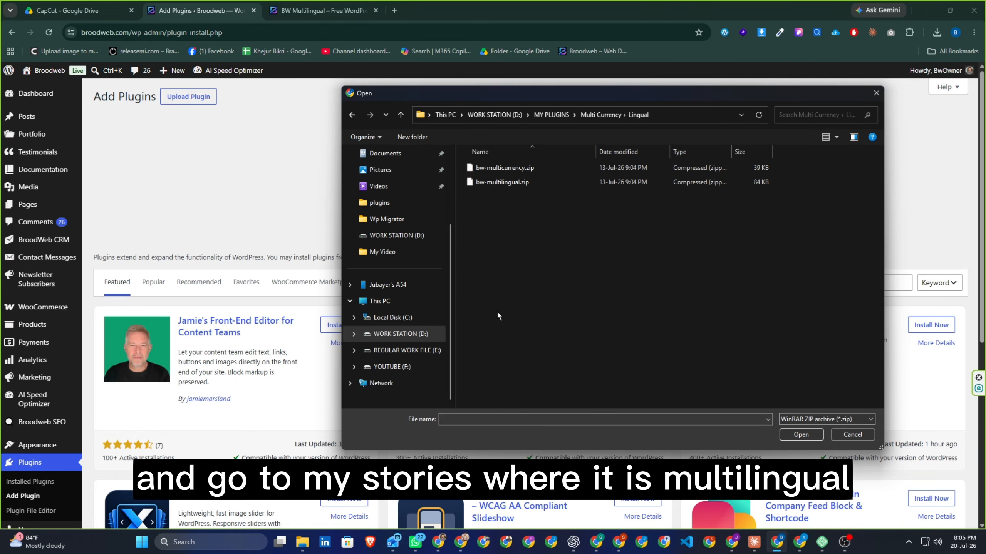
pyautogui.click(508, 182)
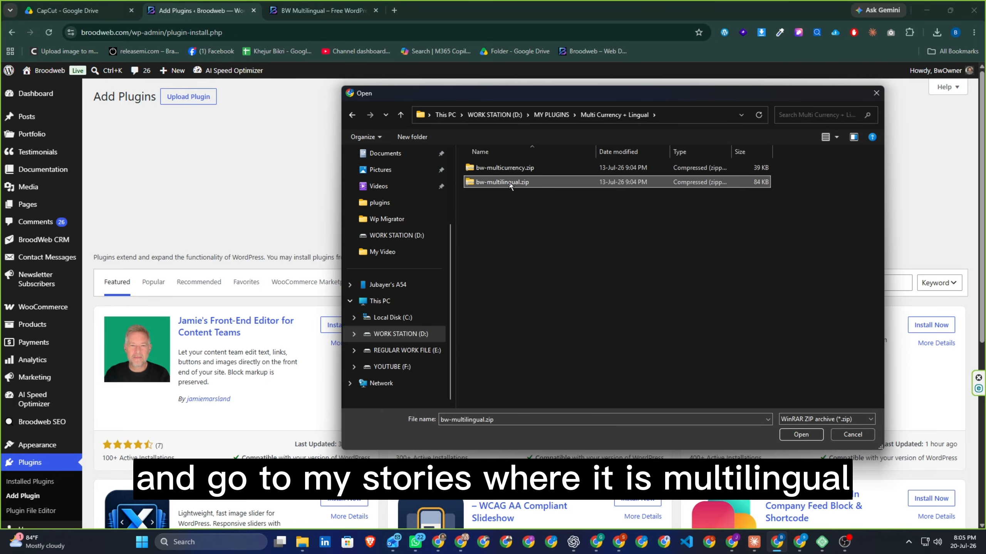
pyautogui.click(801, 434)
pyautogui.click(596, 188)
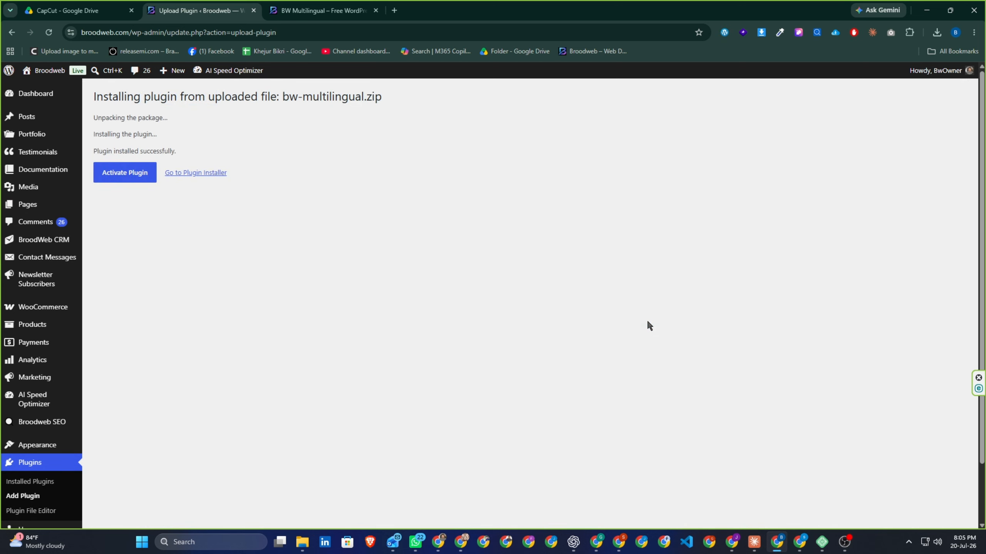
# Step: Activate BW Multilingual and open its Languages settings, which show English as the default source
pyautogui.click(137, 179)
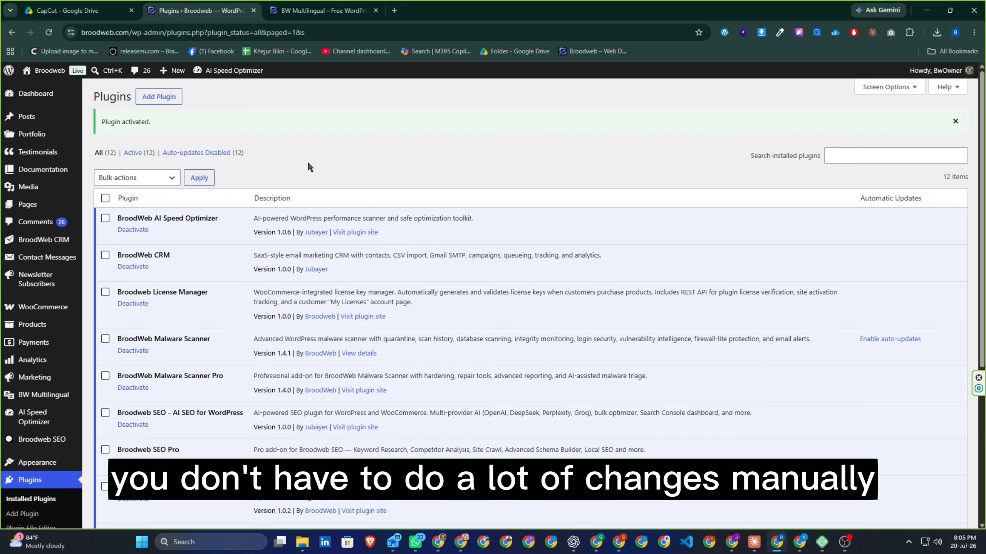
pyautogui.moveTo(37, 426)
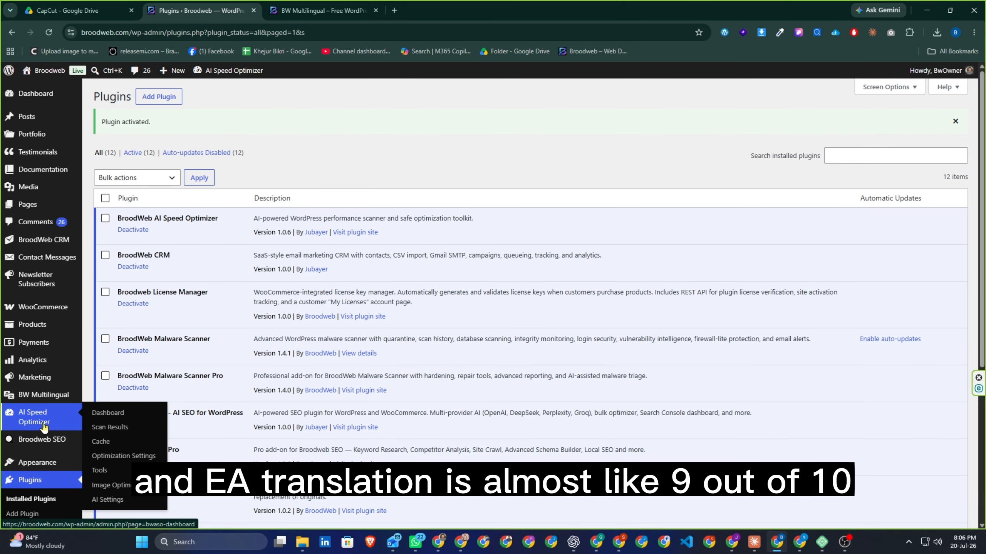
pyautogui.scroll(-3, 45, 426)
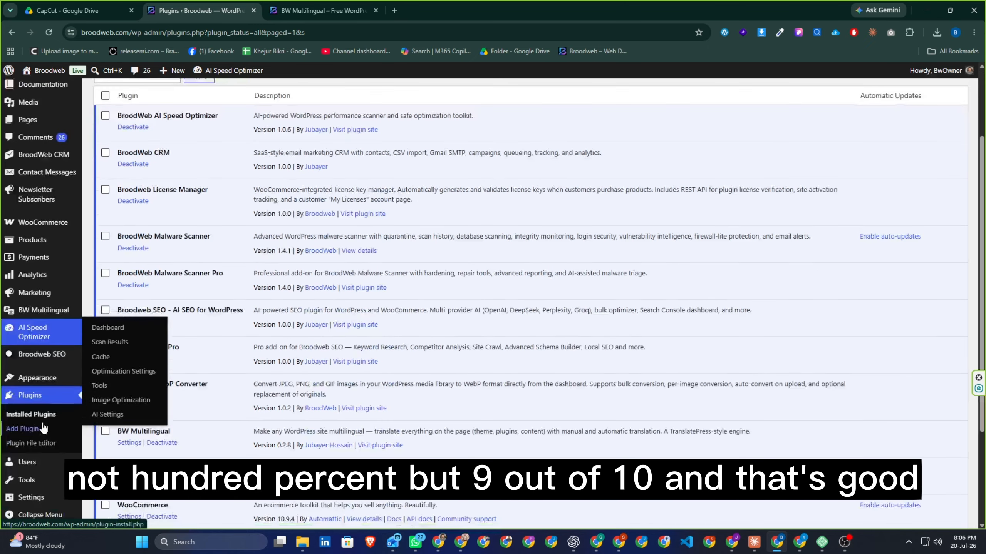
pyautogui.scroll(-3, 45, 427)
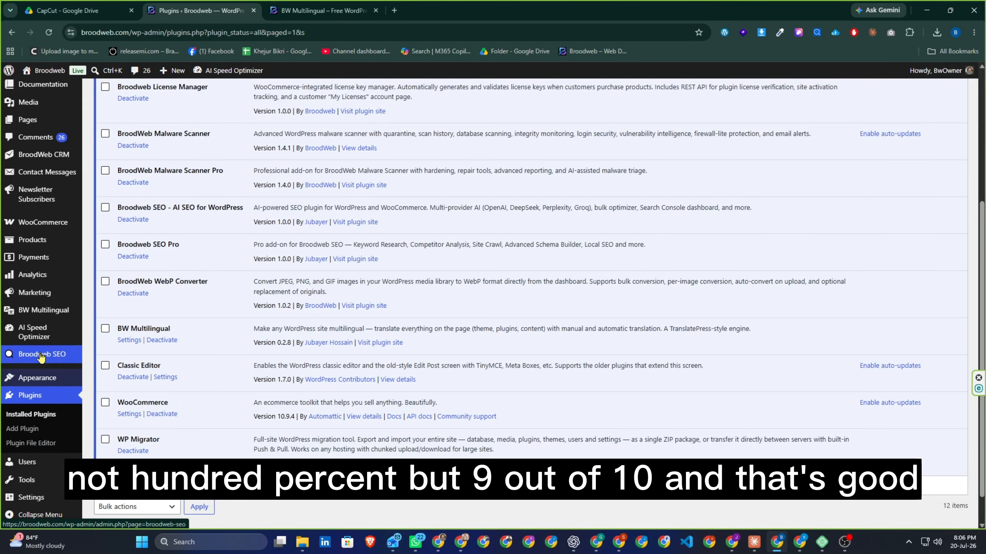
pyautogui.click(35, 317)
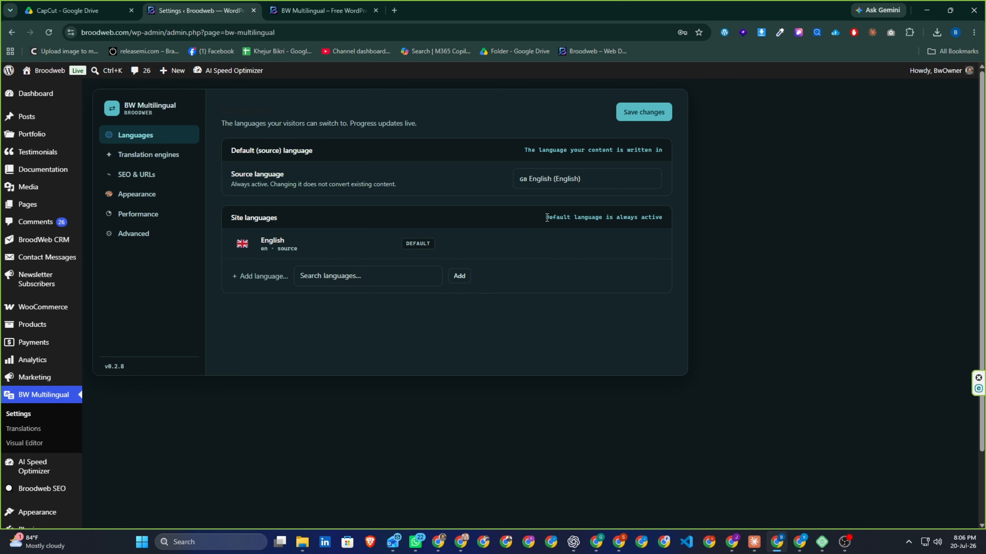
# Step: Add Dutch (Nederlands, /nl/) and Slovenian (Slovenščina, /sl/) as site languages and save
pyautogui.click(347, 276)
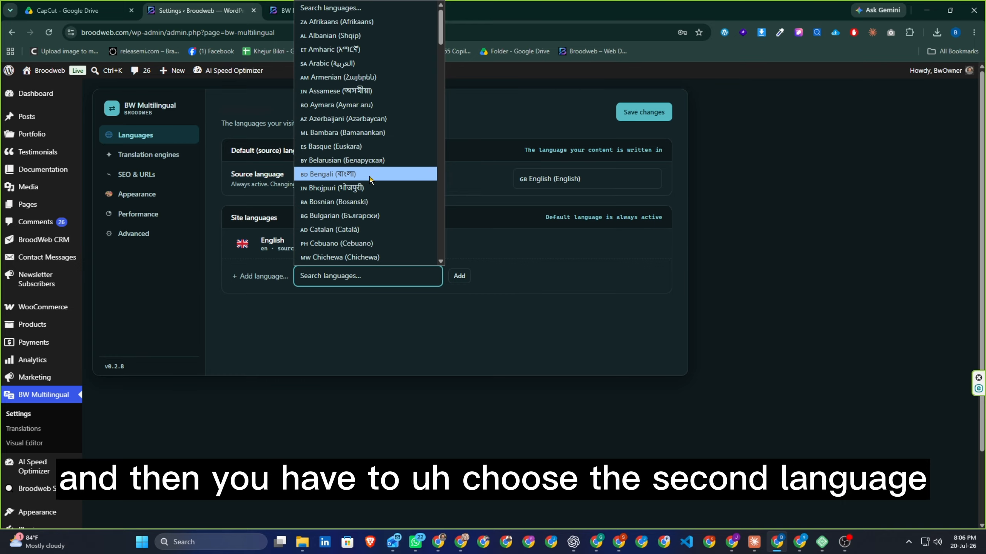
pyautogui.scroll(-3, 363, 218)
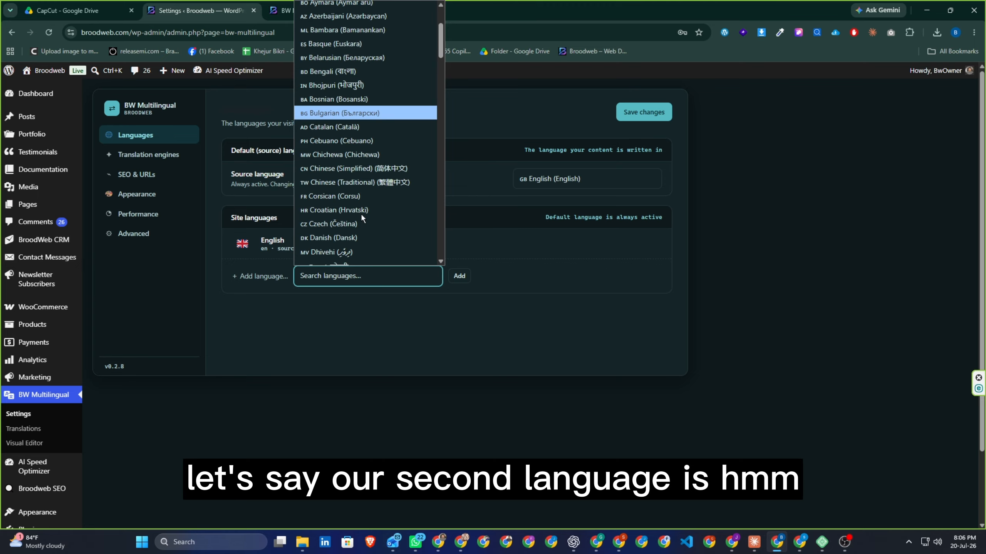
pyautogui.scroll(-3, 361, 218)
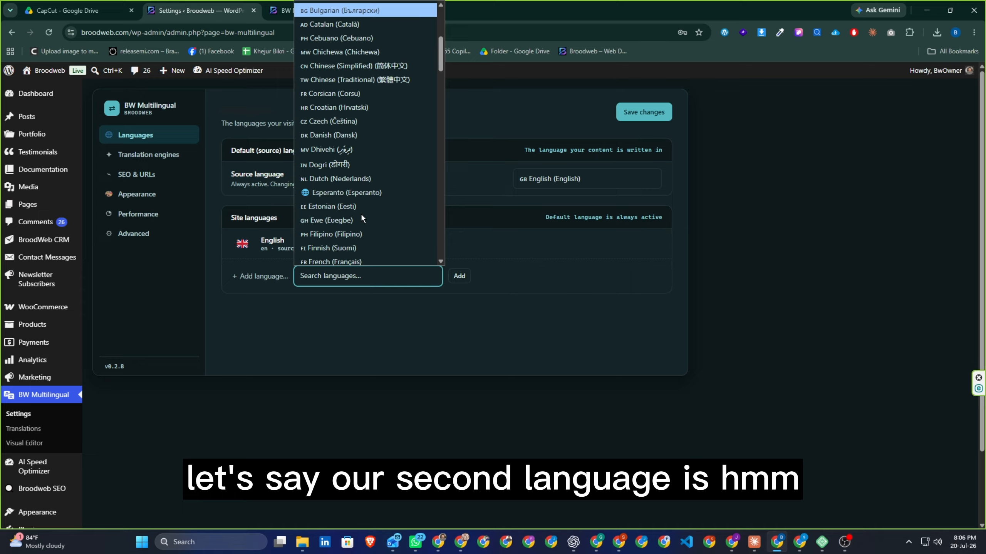
pyautogui.click(363, 179)
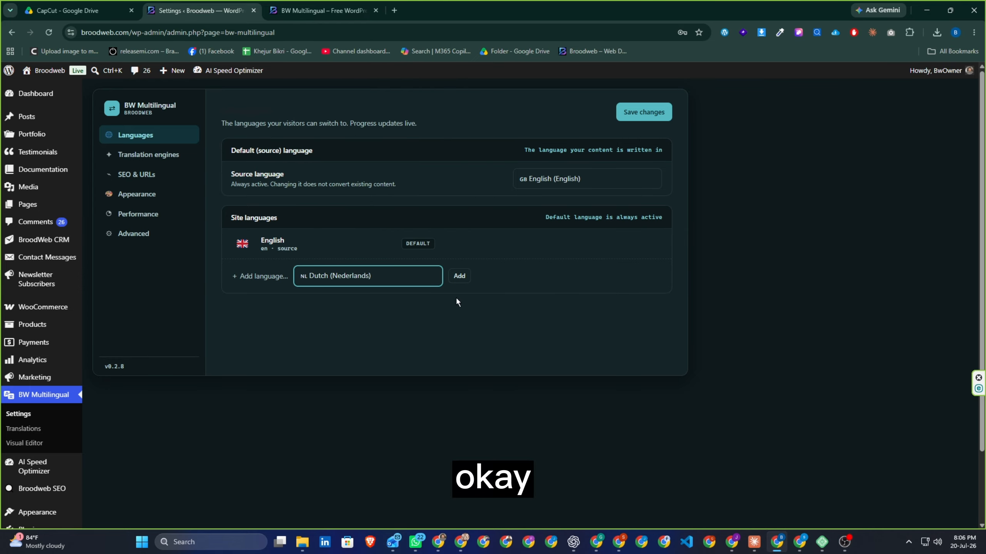
pyautogui.click(459, 276)
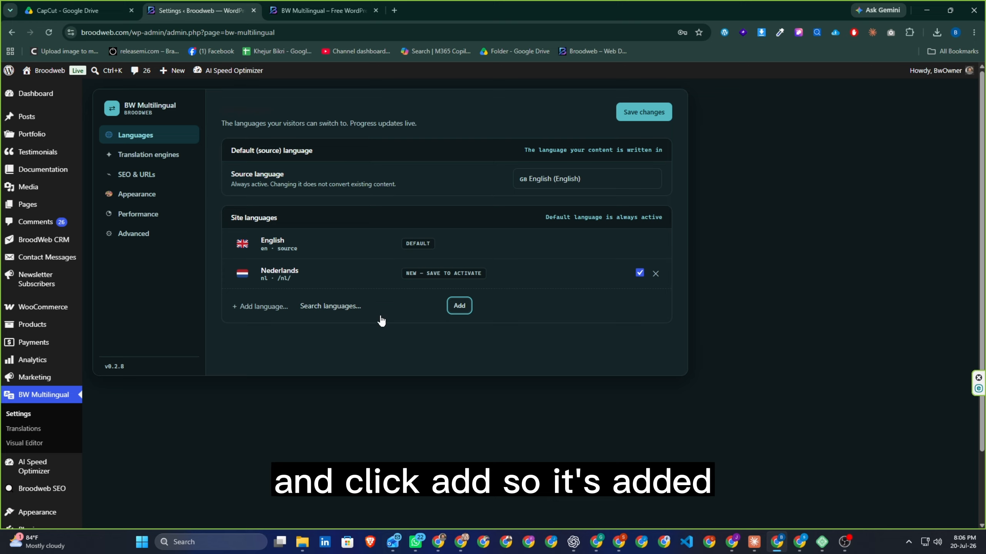
pyautogui.click(346, 311)
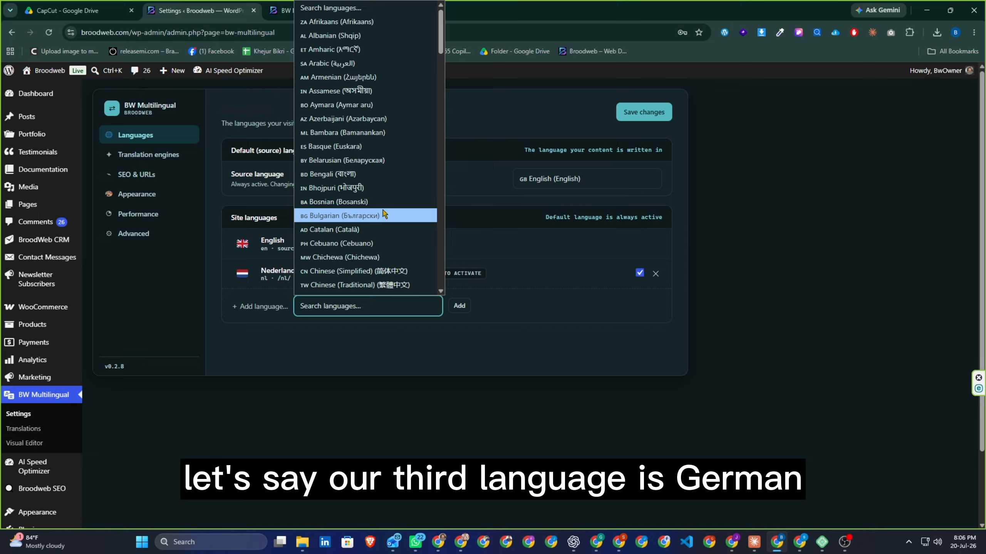
pyautogui.scroll(-20, 383, 213)
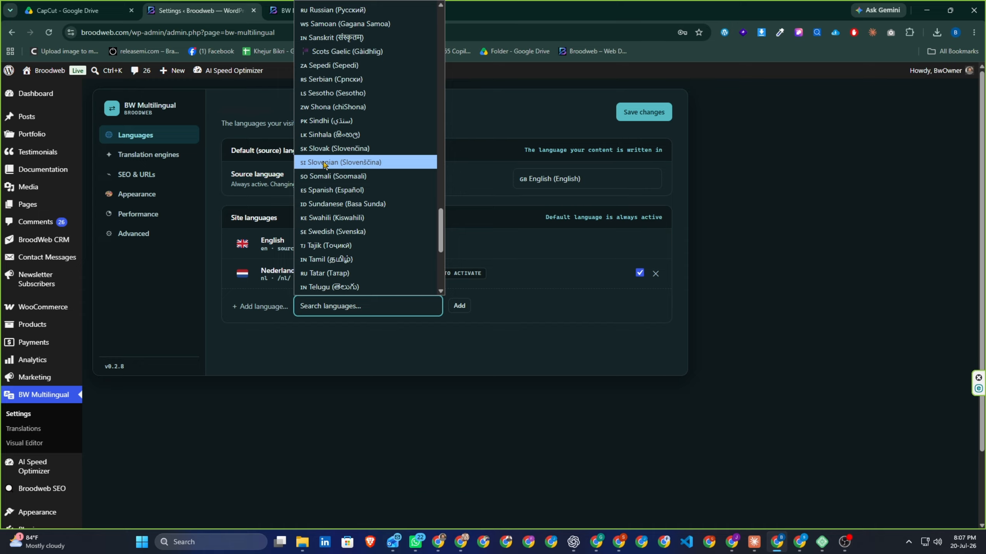
pyautogui.click(324, 163)
pyautogui.click(458, 308)
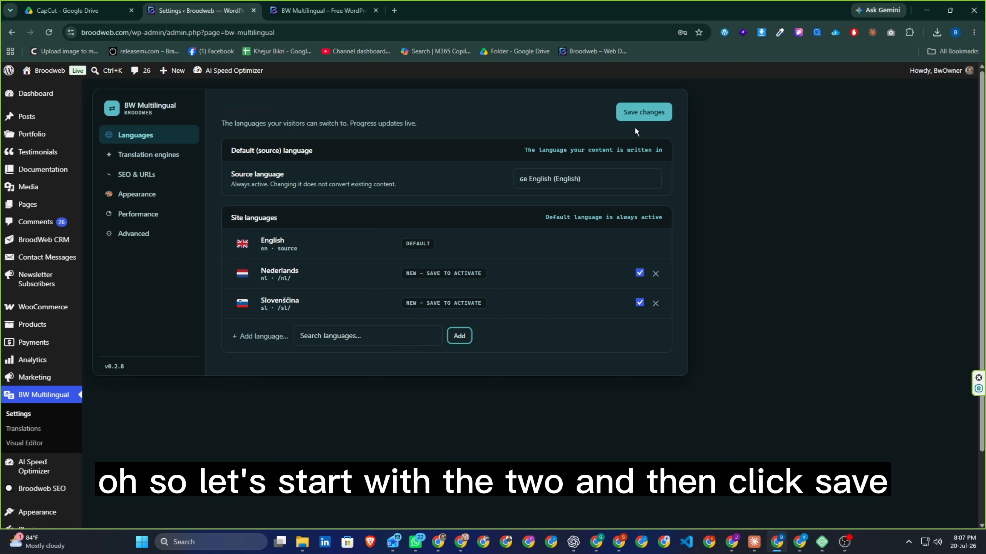
pyautogui.click(638, 113)
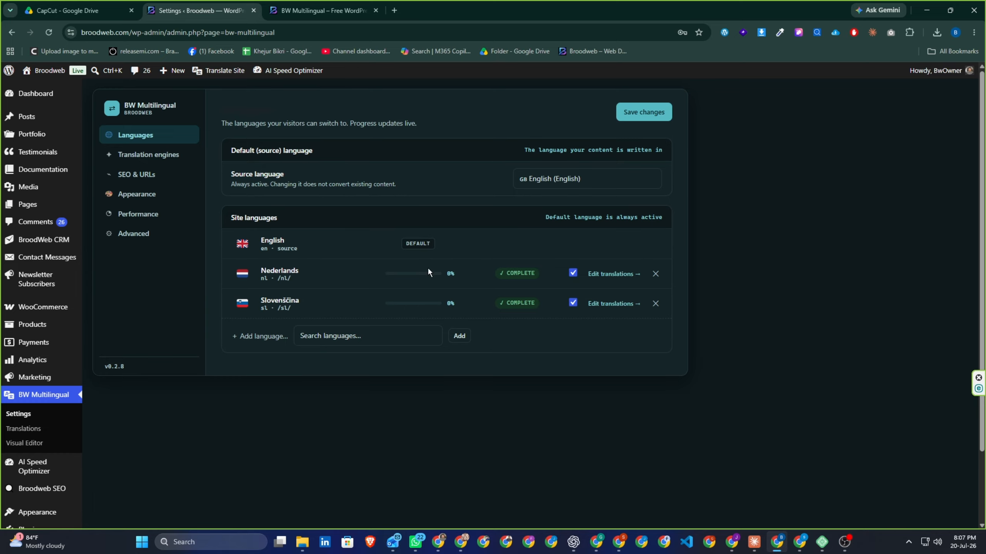
# Step: On the Translation engines tab, select Groq (Llama AI — free tier) as the translation engine
pyautogui.click(150, 154)
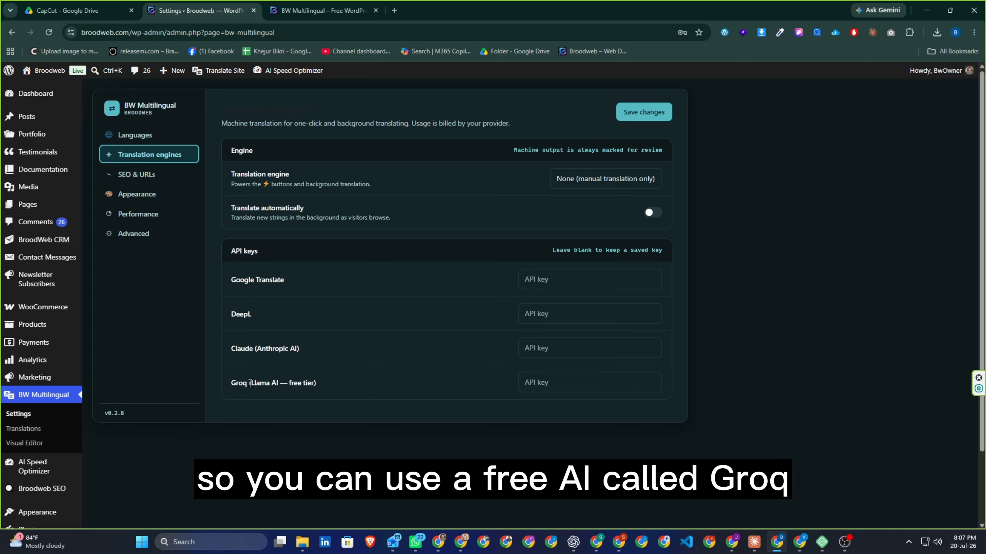
pyautogui.moveTo(230, 384); pyautogui.dragTo(338, 385)
pyautogui.click(284, 382)
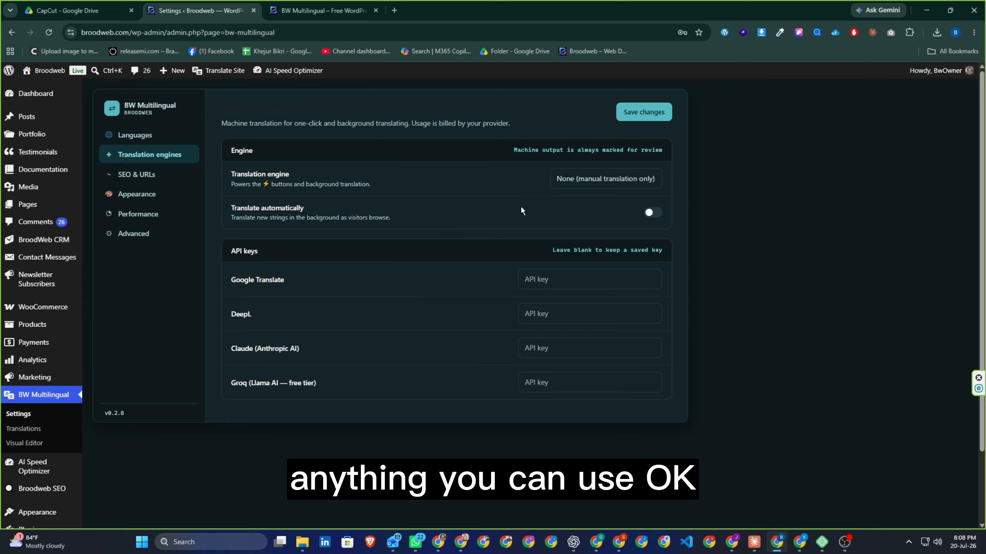
pyautogui.click(569, 181)
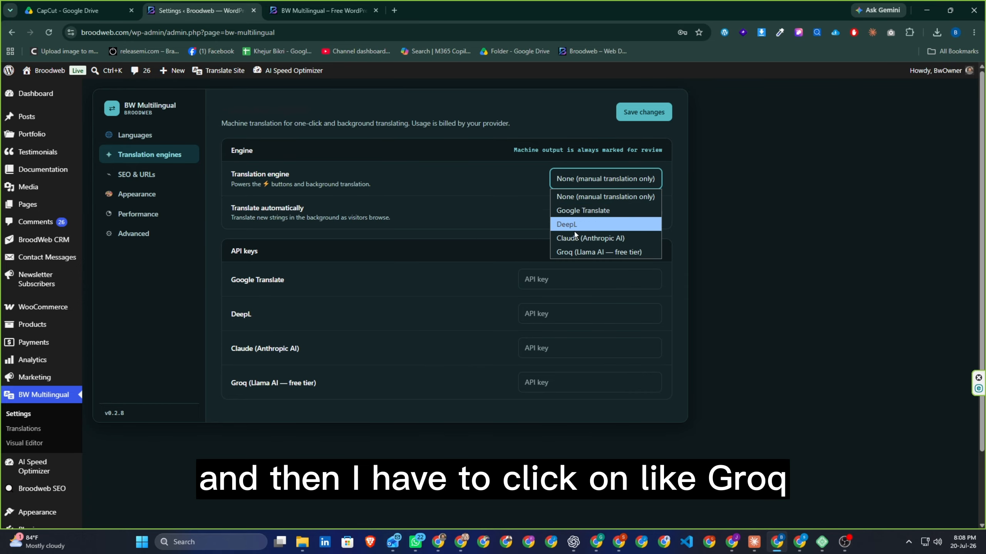
pyautogui.click(576, 248)
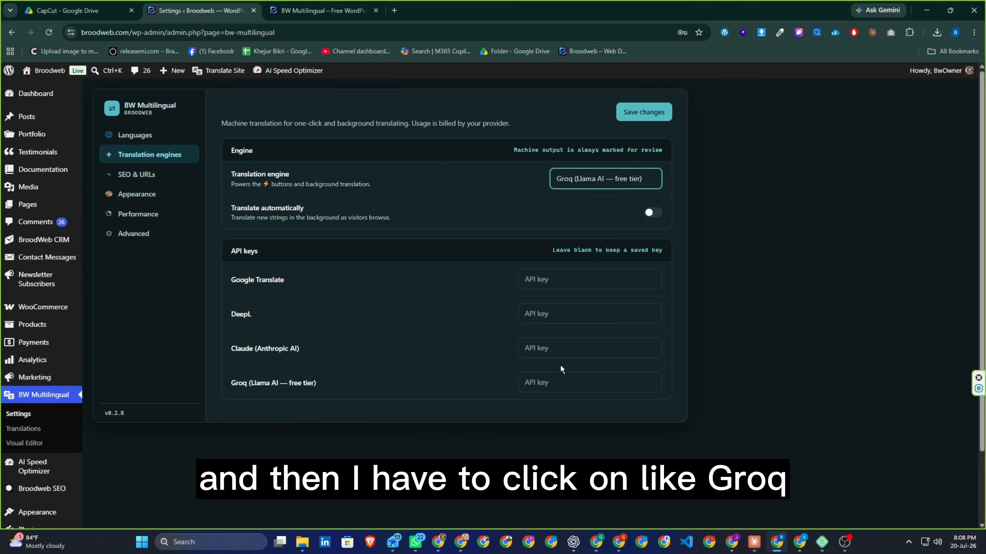
pyautogui.click(562, 383)
# Step: Search 'groq' in a new tab and reach the GroqCloud API Keys page through Developers > Free API key
pyautogui.click(394, 10)
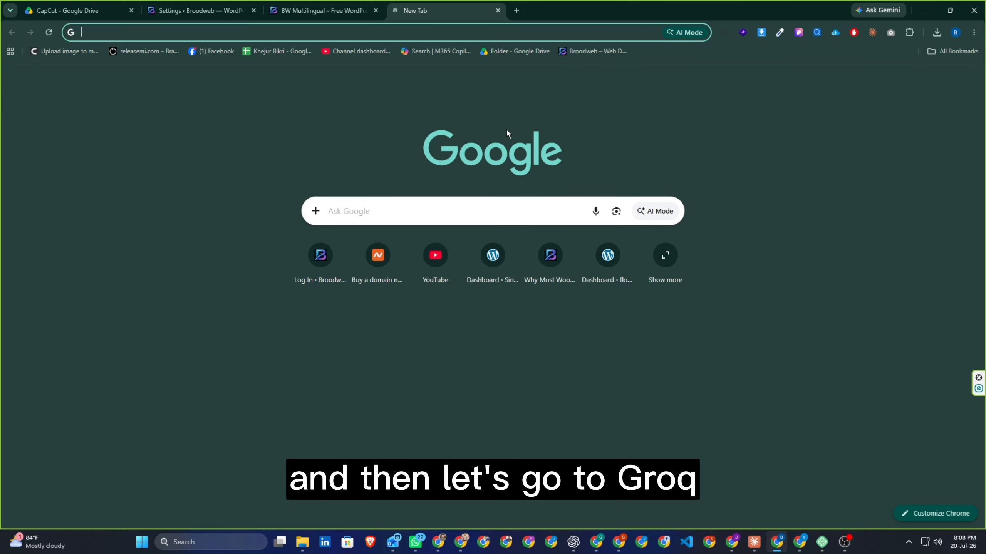
pyautogui.write('groq')
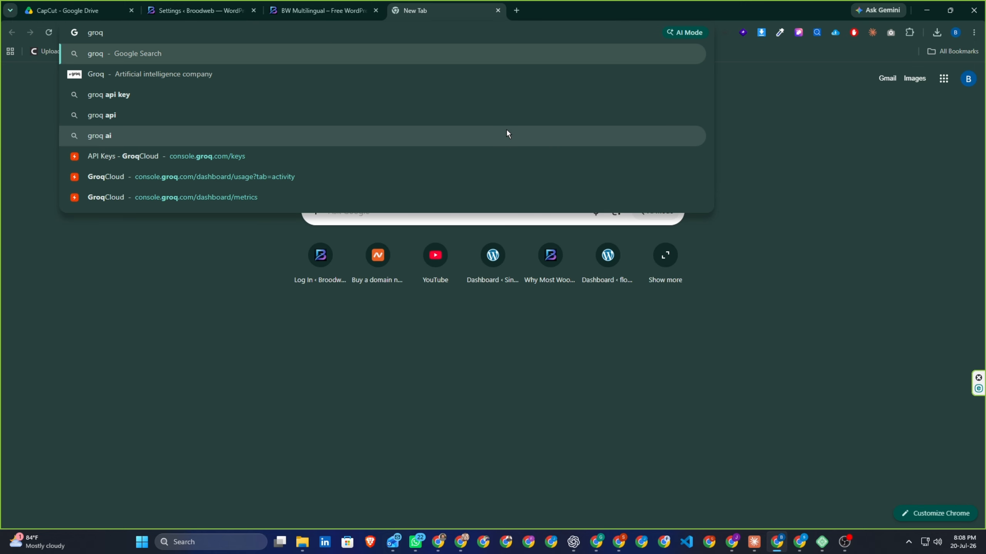
pyautogui.press('Return')
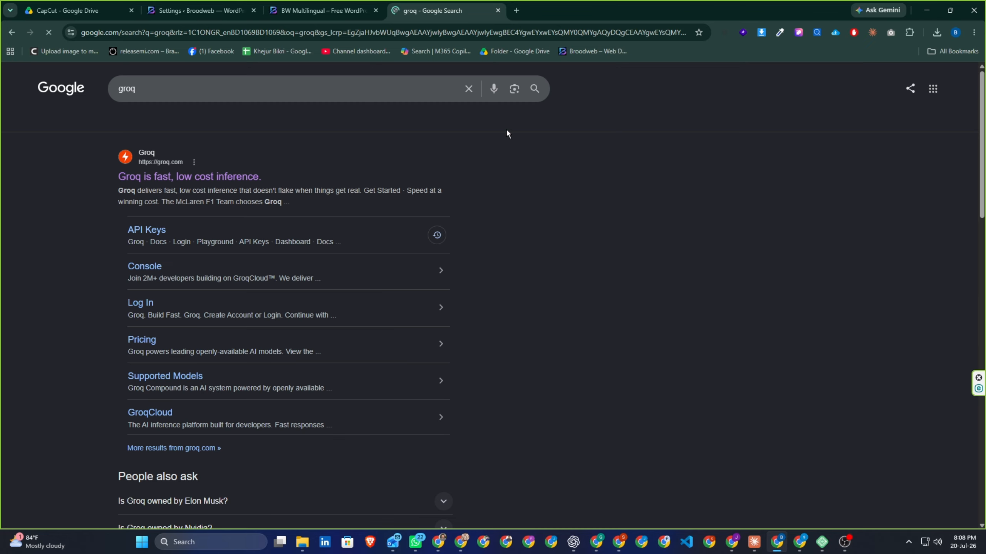
pyautogui.click(164, 180)
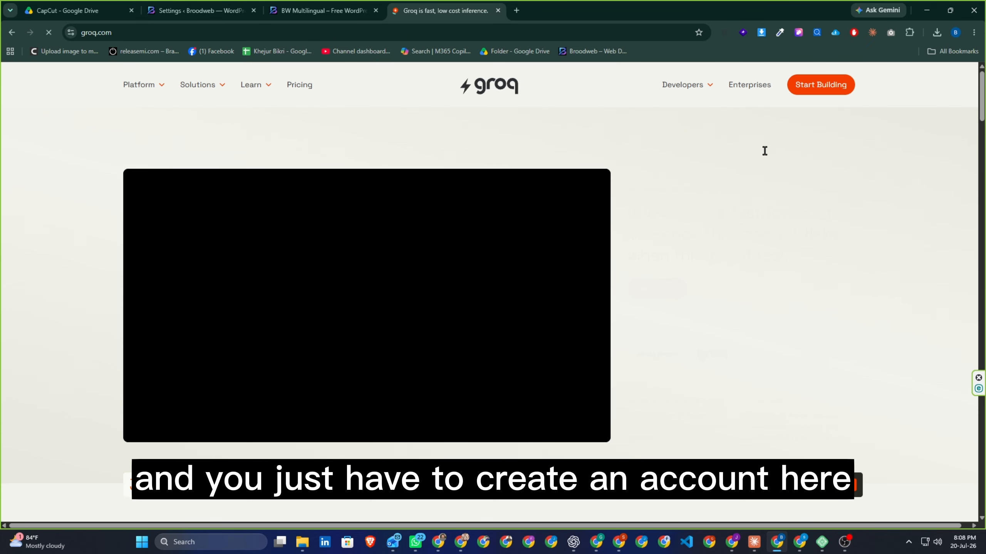
pyautogui.click(688, 86)
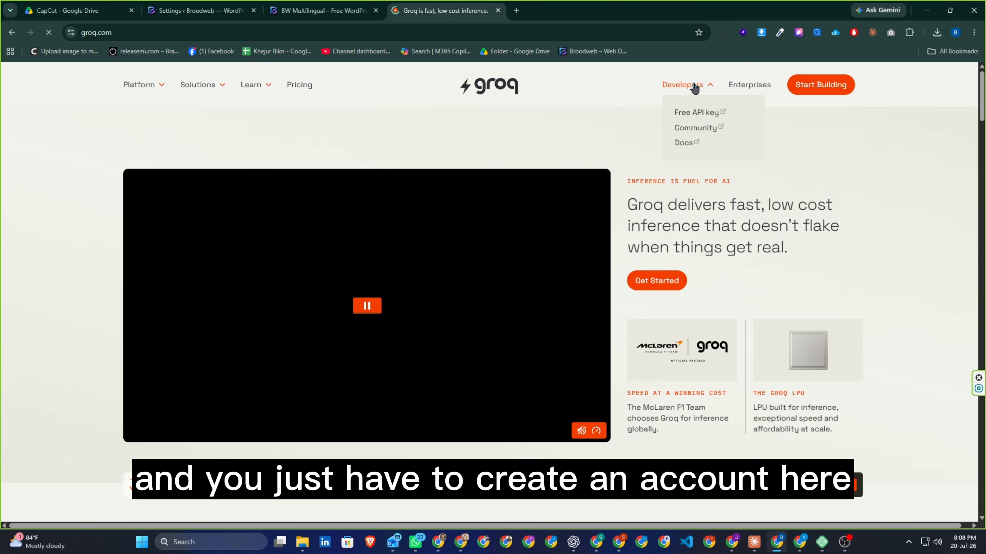
pyautogui.click(688, 113)
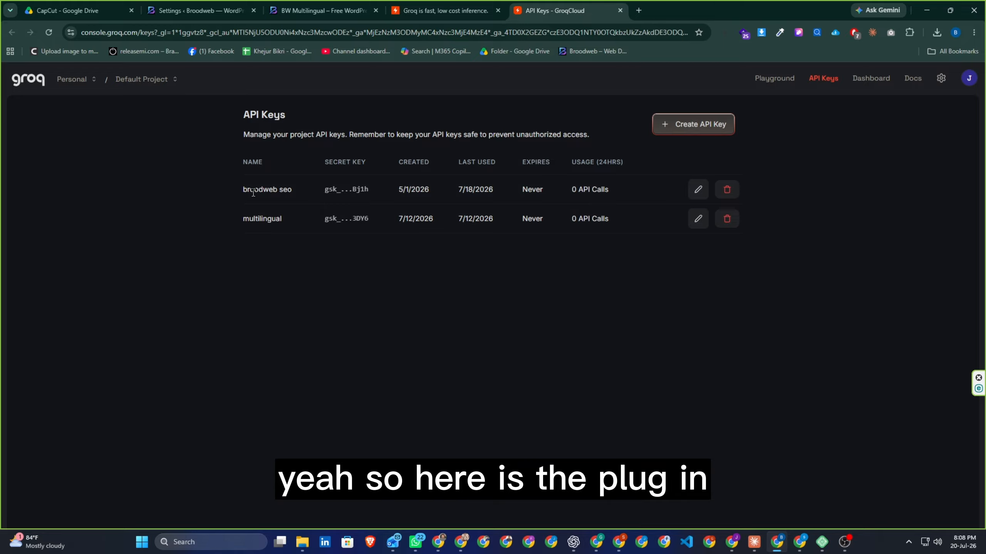
# Step: Attempt a new API key with the Cloudflare verification, then reload the API Keys page to retry
pyautogui.click(674, 124)
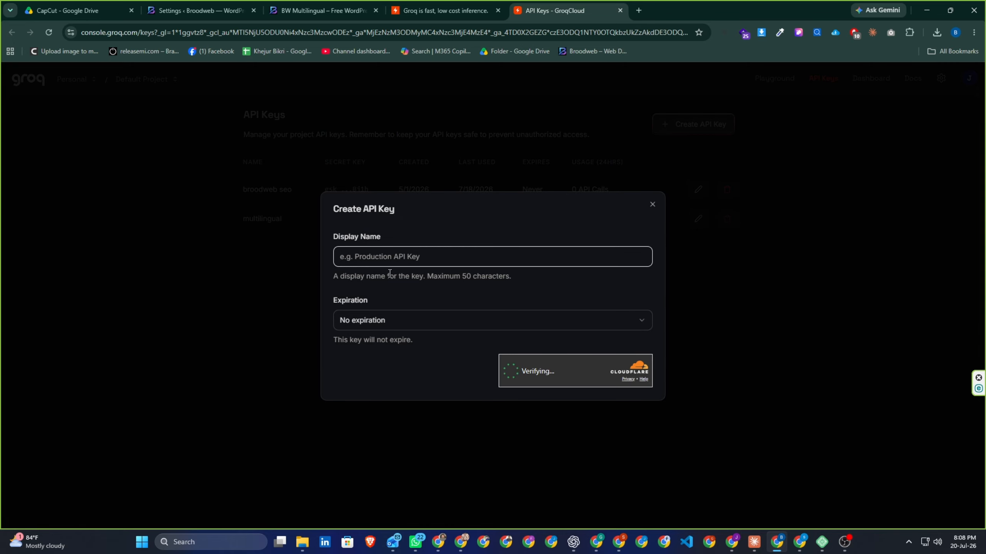
pyautogui.click(399, 258)
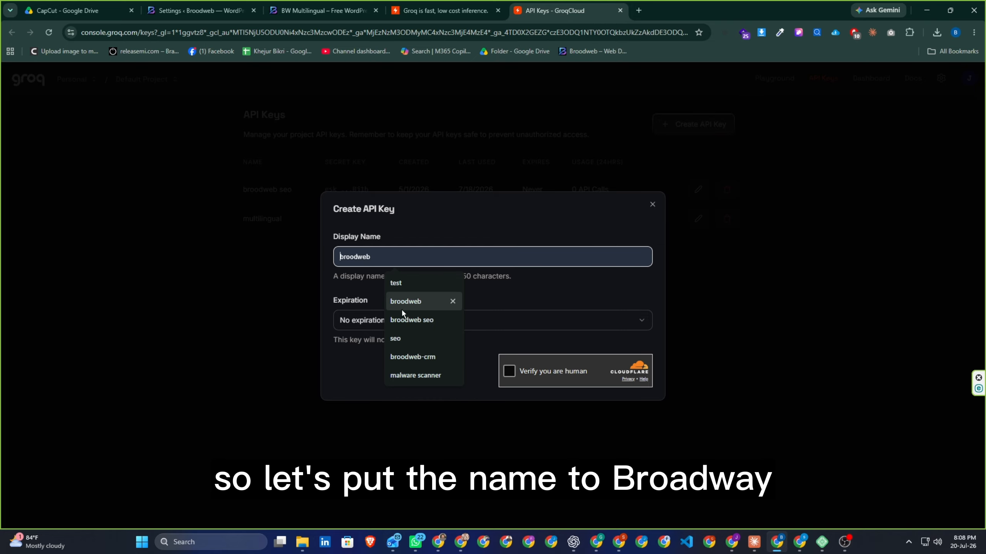
pyautogui.click(403, 319)
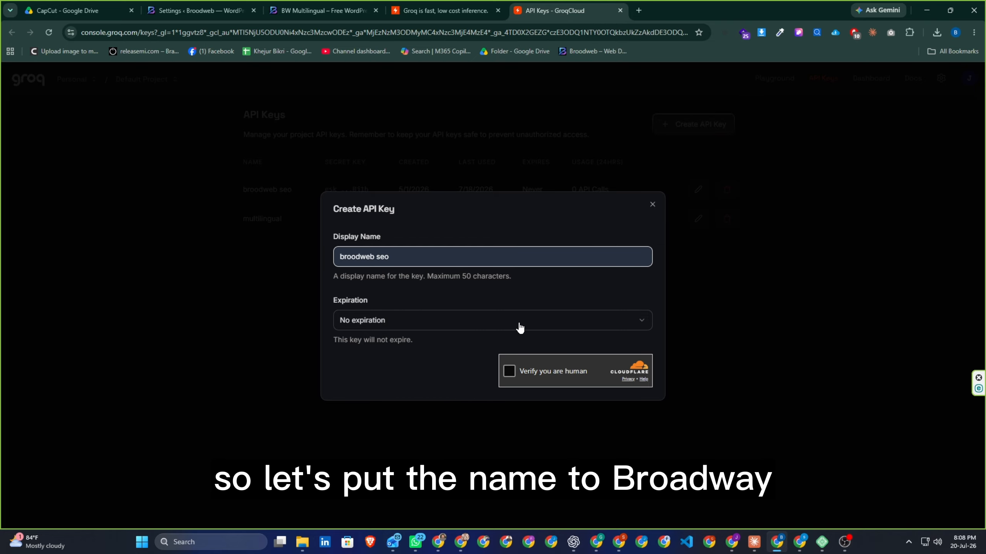
pyautogui.click(509, 372)
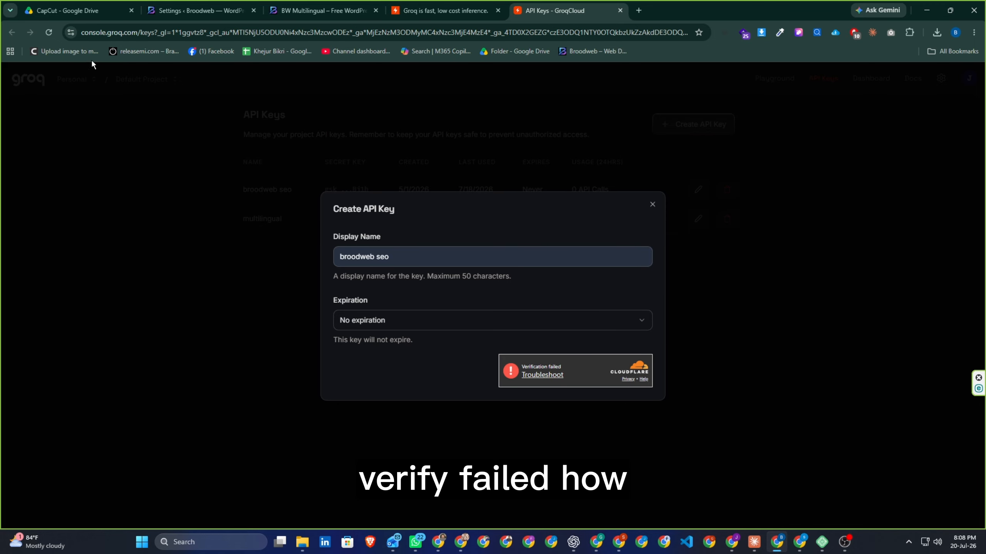
pyautogui.click(48, 32)
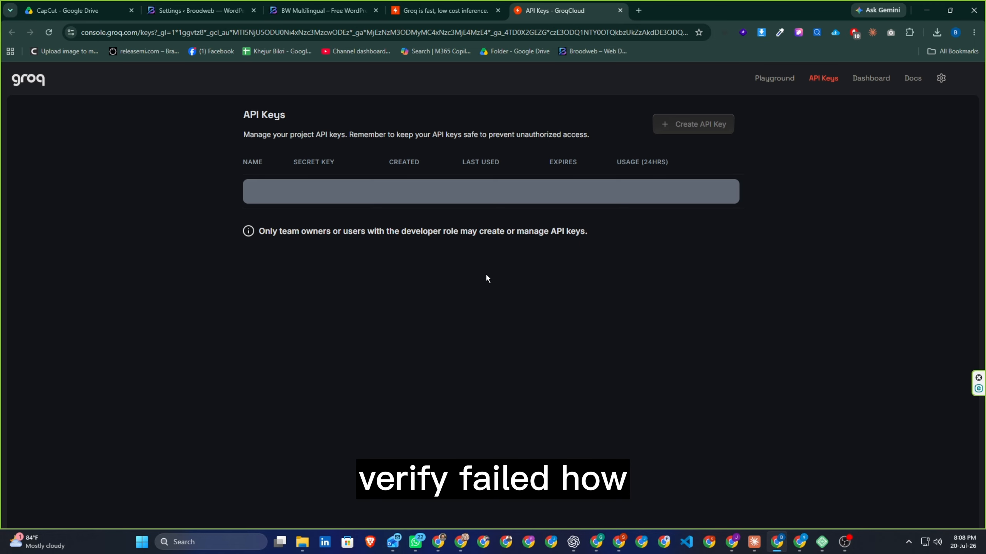
# Step: Create the API key named 'broodweb', copy it, and return to the WordPress tab
pyautogui.click(696, 126)
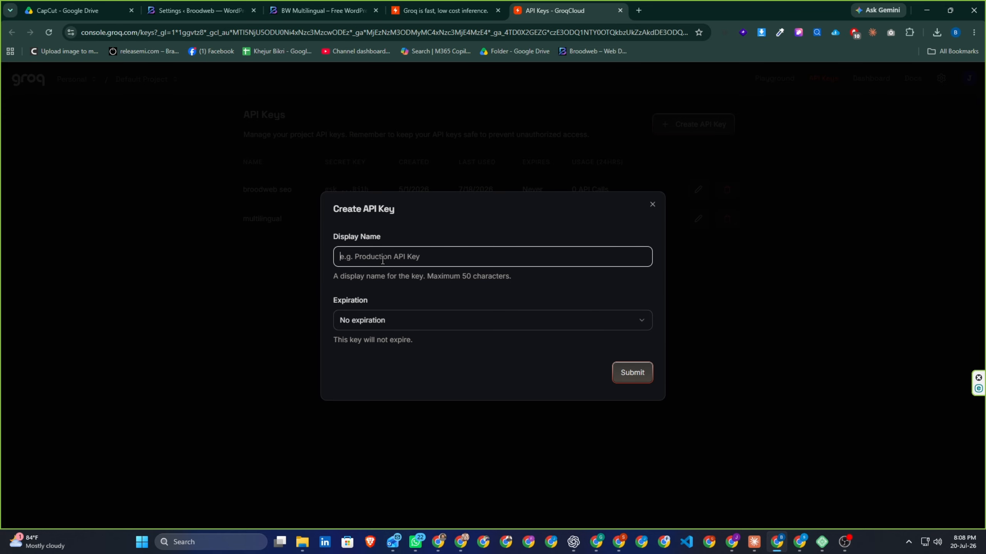
pyautogui.write('broodweb')
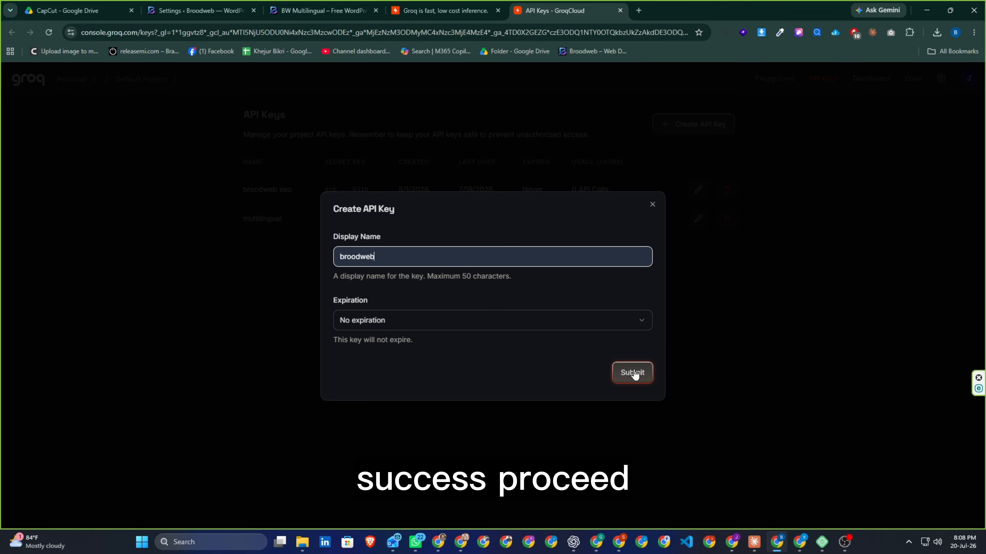
pyautogui.click(632, 373)
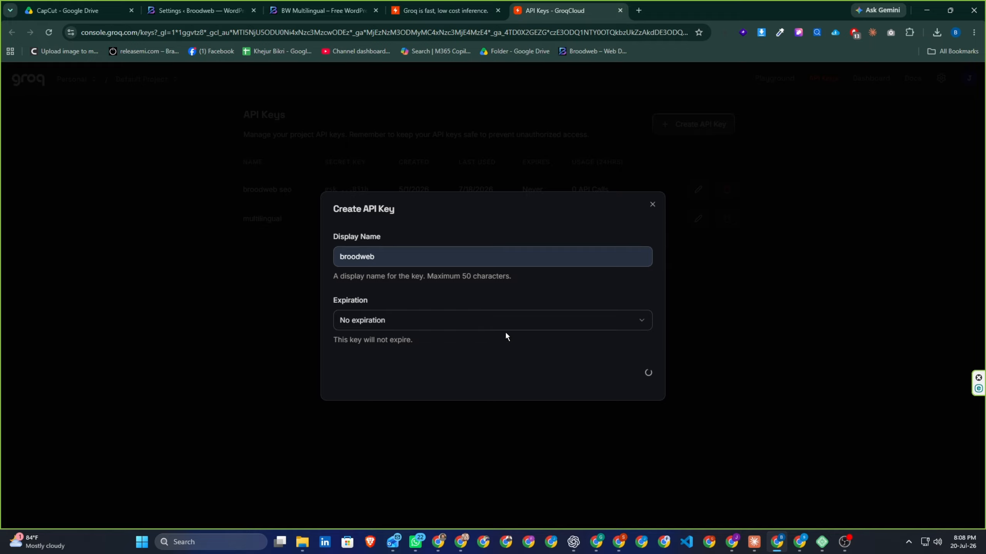
pyautogui.click(624, 309)
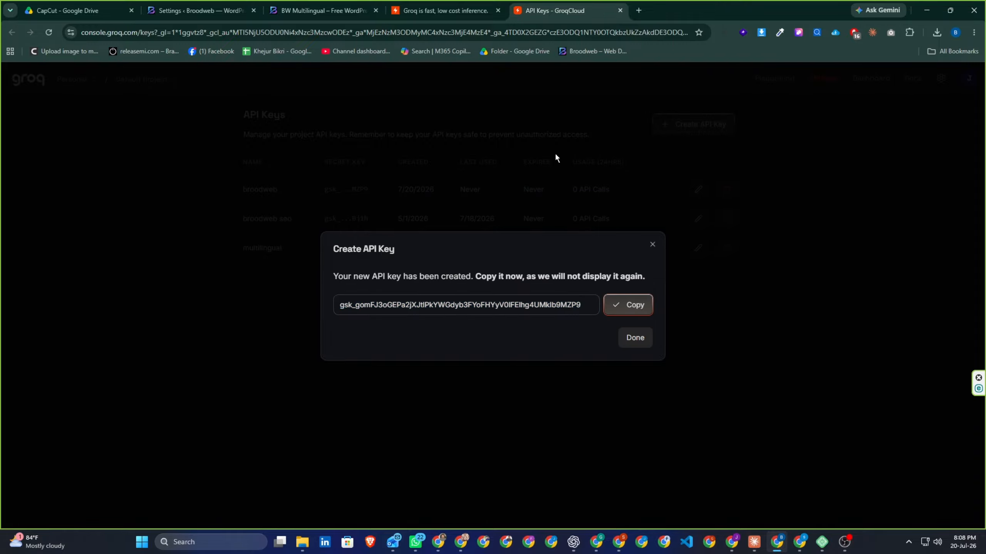
pyautogui.hotkey('ctrl', 'shift', 'Tab')
pyautogui.hotkey('ctrl', 'shift', 'Tab')
pyautogui.hotkey('ctrl', 'shift', 'Tab')
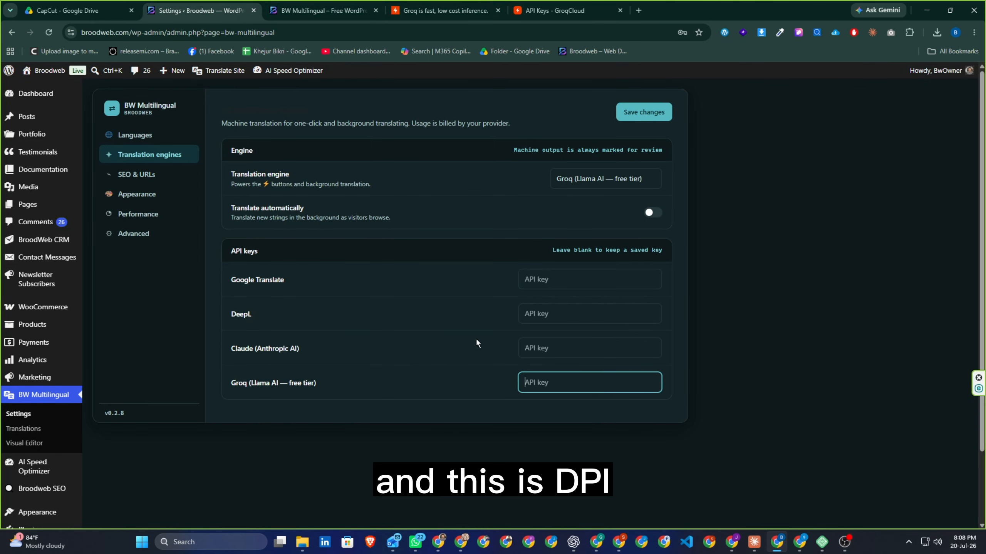
# Step: Paste the copied key into the Groq API key field, save, and open SEO & URLs
pyautogui.click(556, 383)
pyautogui.hotkey('ctrl', 'v')
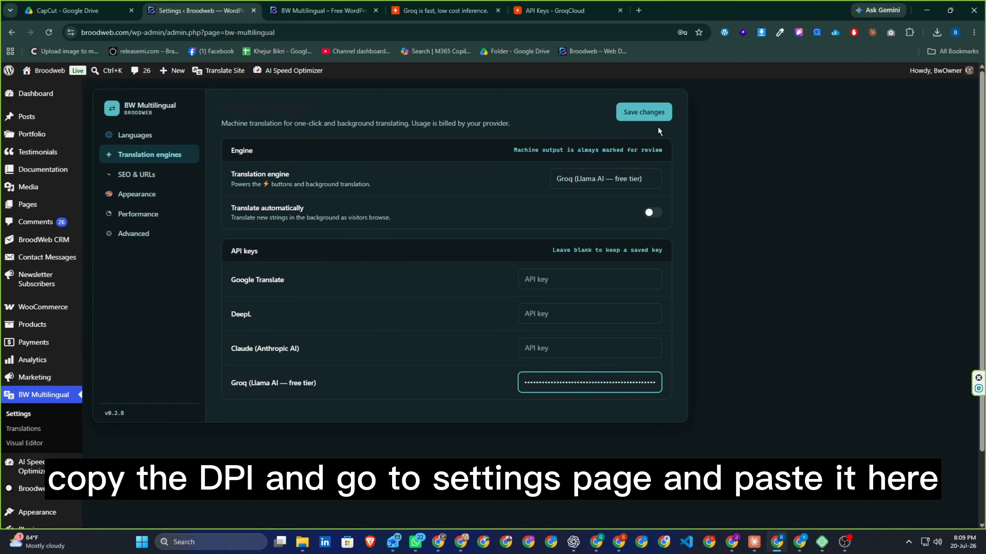
pyautogui.click(652, 115)
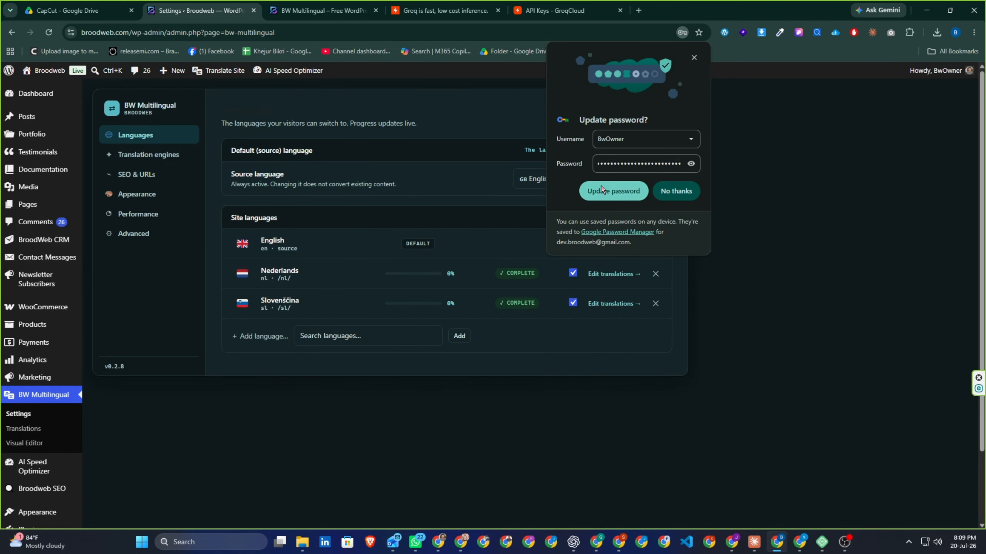
pyautogui.click(657, 189)
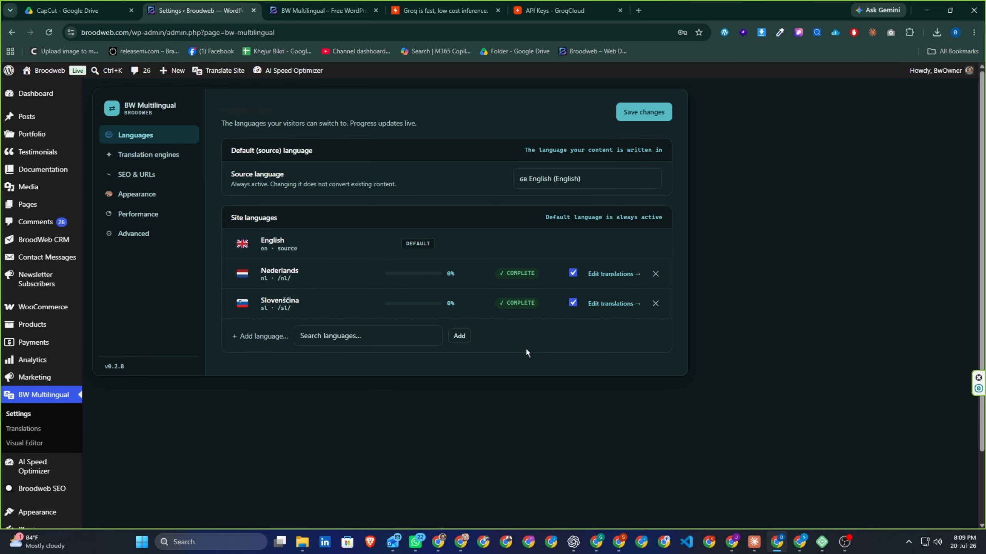
pyautogui.click(142, 175)
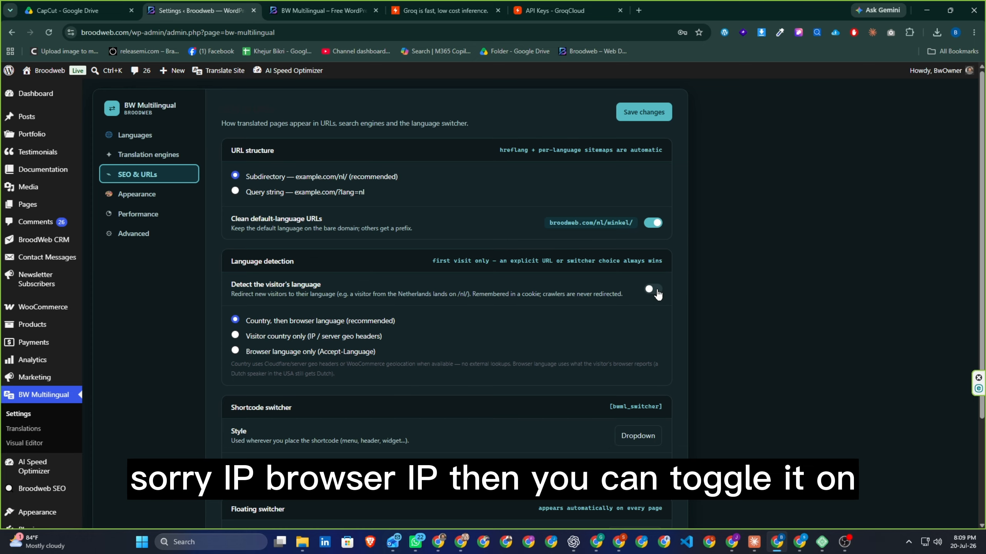
# Step: Set the floating switcher position to Bottom right with Flag + code display, and save
pyautogui.scroll(-3, 524, 374)
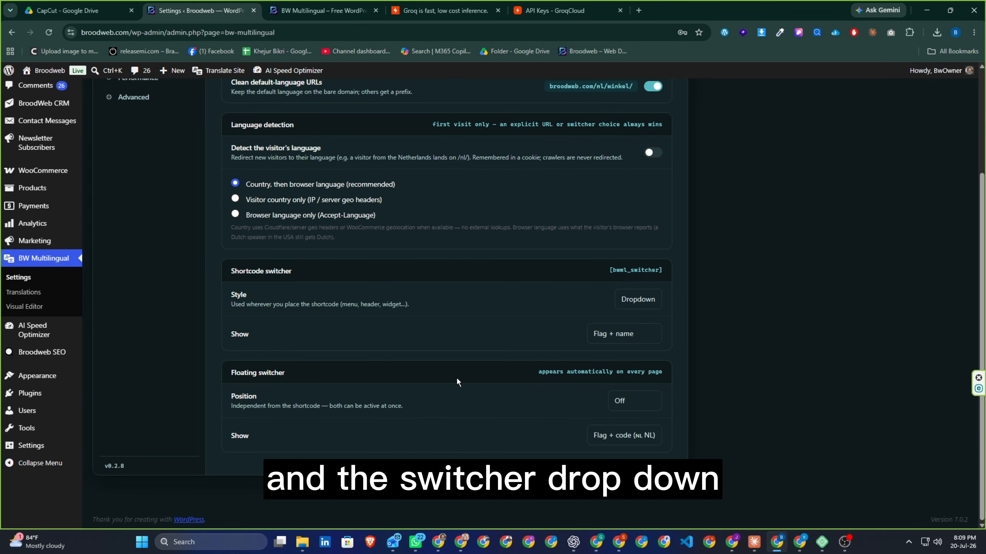
pyautogui.scroll(3, 452, 362)
pyautogui.scroll(-3, 453, 362)
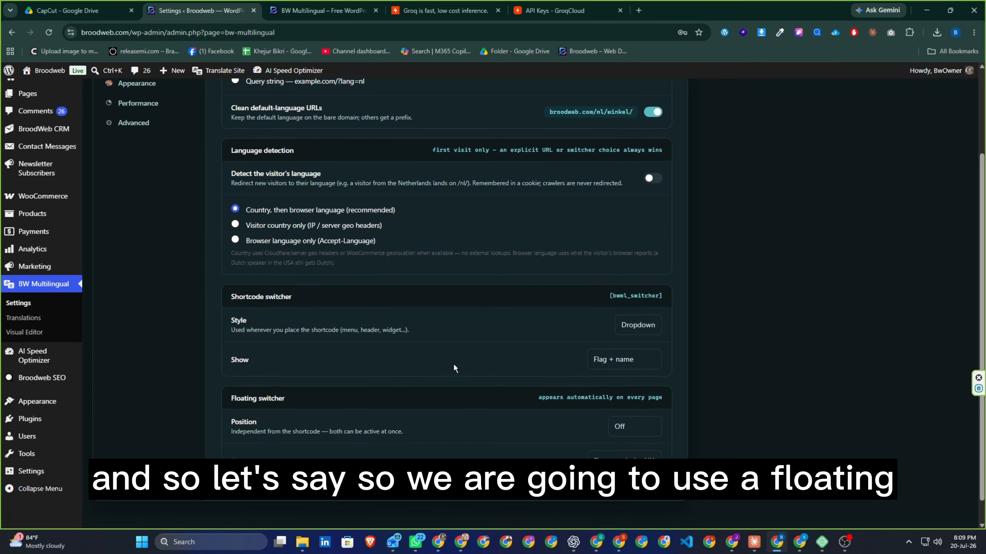
pyautogui.scroll(-1, 454, 368)
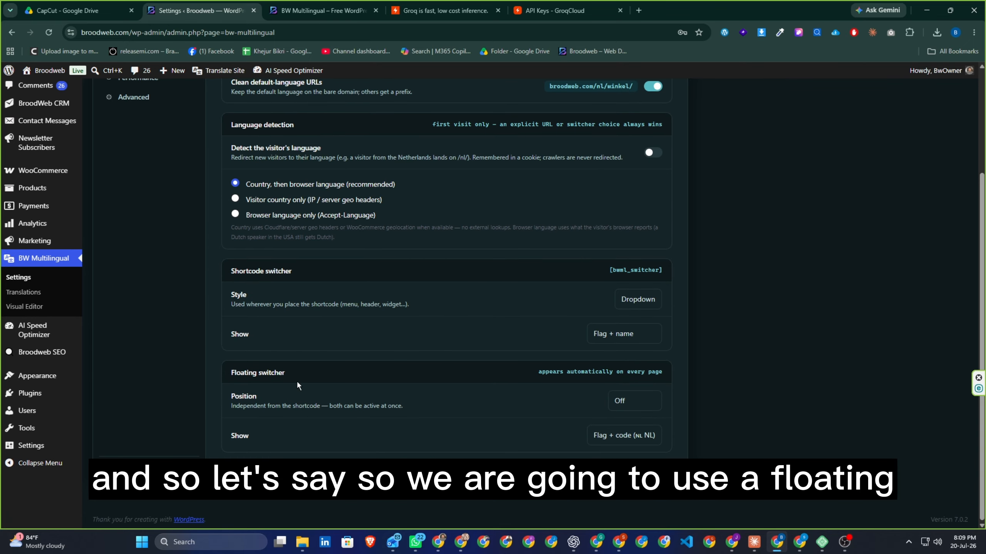
pyautogui.click(636, 401)
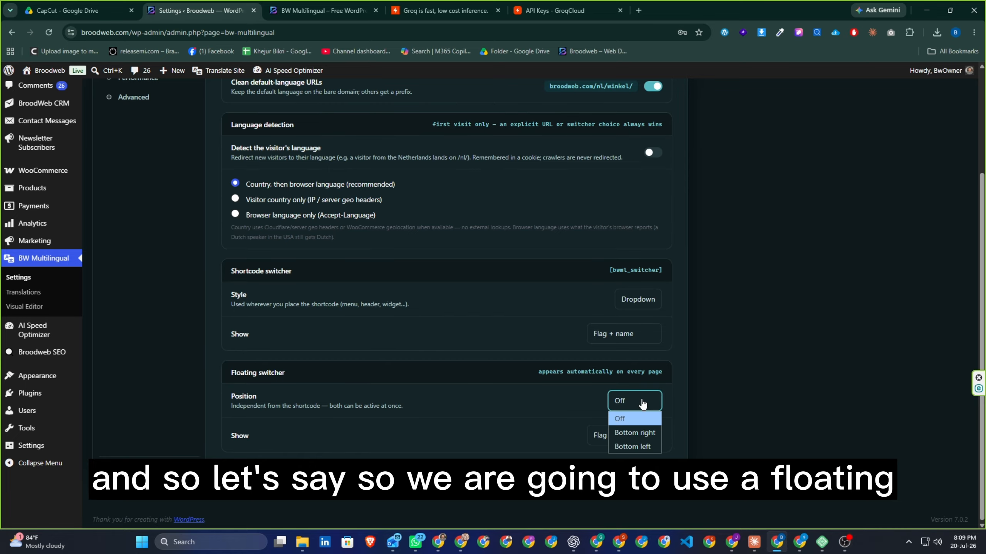
pyautogui.click(634, 432)
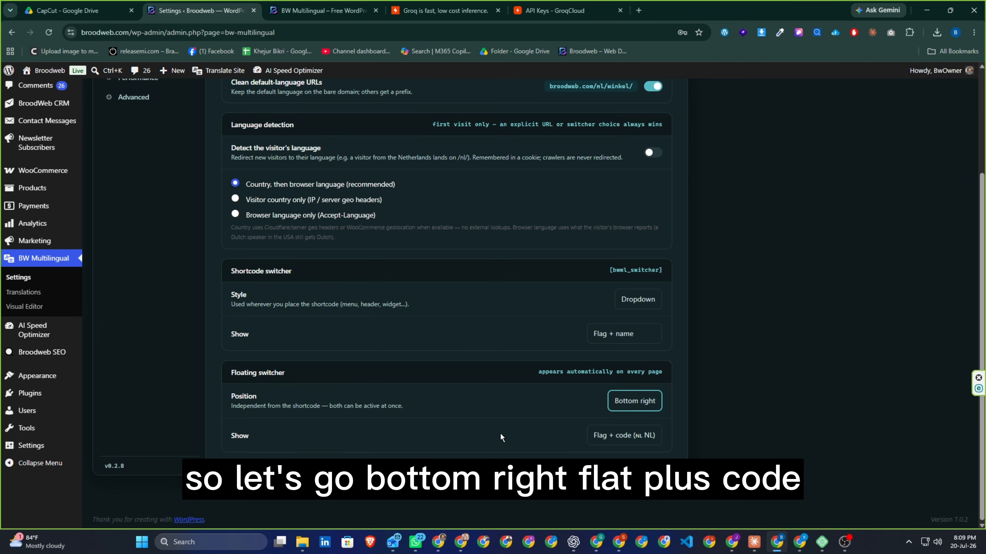
pyautogui.click(608, 442)
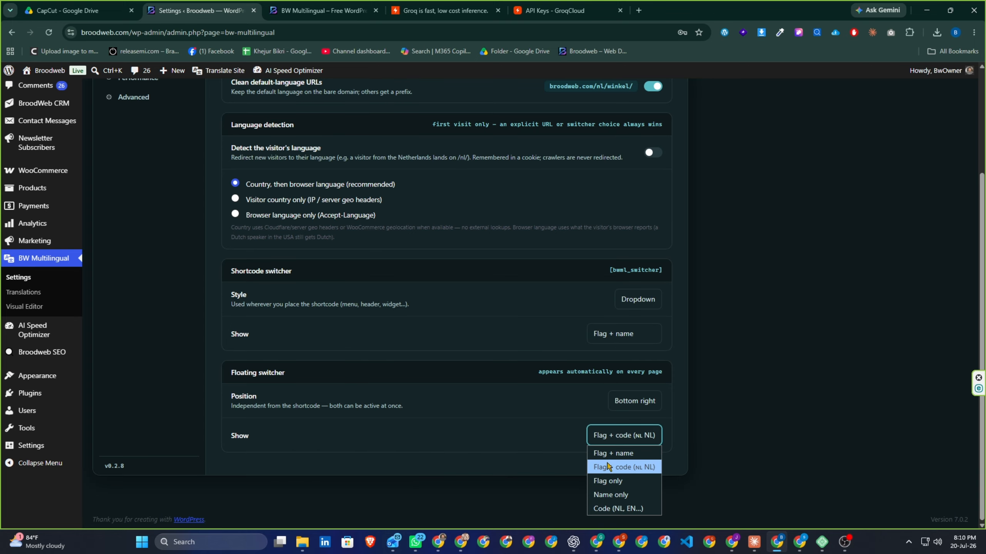
pyautogui.click(621, 467)
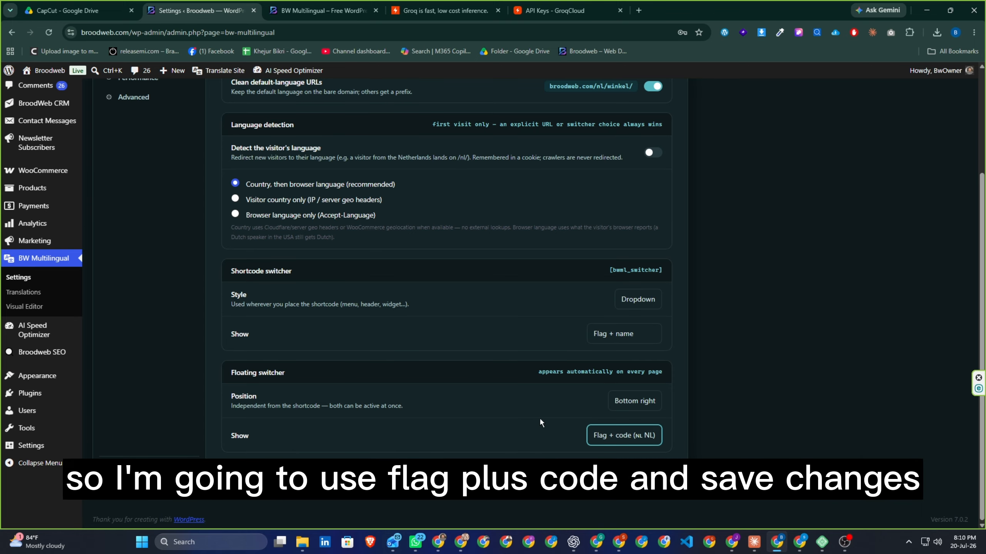
pyautogui.scroll(4, 539, 418)
pyautogui.click(648, 117)
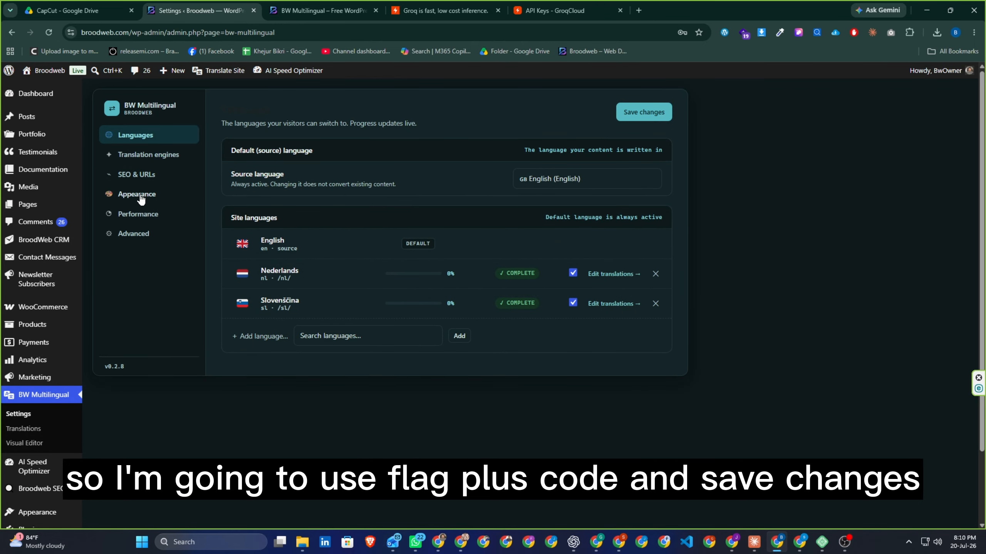
# Step: Look through BW Multilingual's Appearance, Performance cache and Advanced shortcode and hook panels
pyautogui.click(138, 194)
pyautogui.scroll(-2, 533, 307)
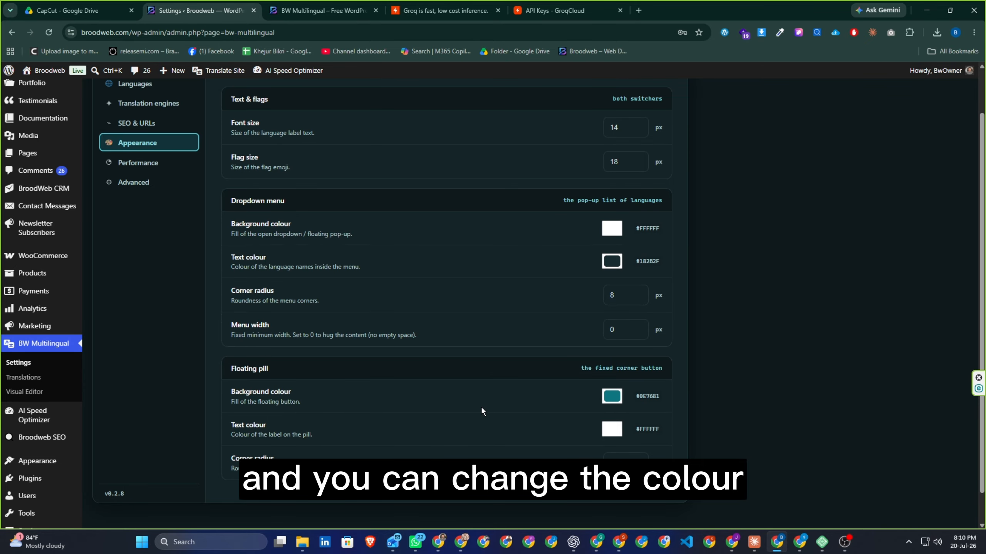
pyautogui.scroll(2, 481, 407)
pyautogui.scroll(-4, 482, 410)
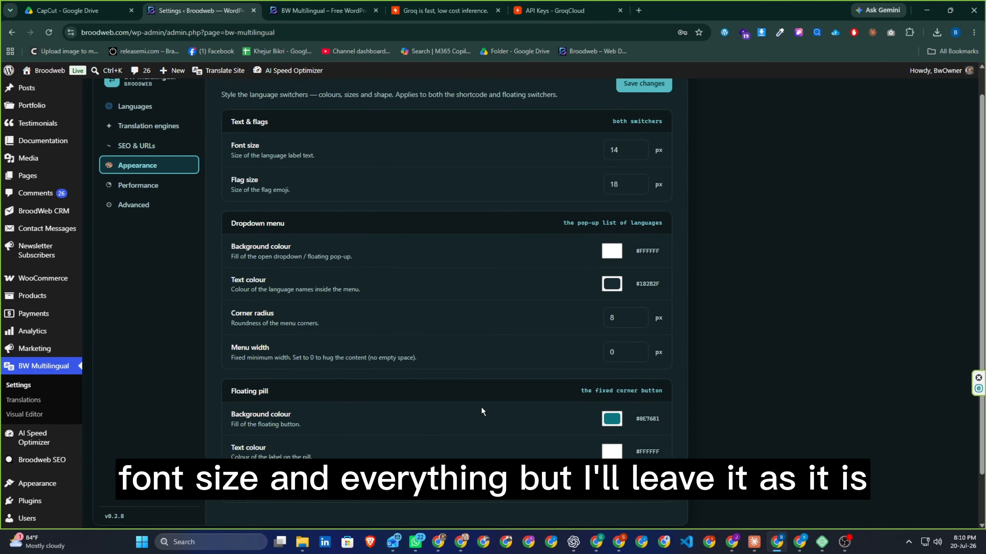
pyautogui.scroll(4, 461, 397)
pyautogui.click(132, 215)
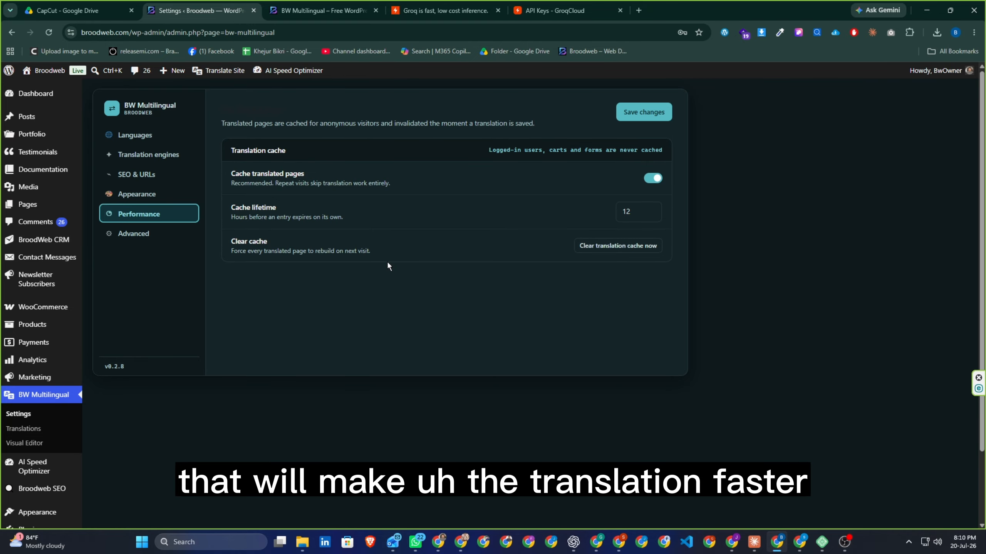
pyautogui.click(120, 234)
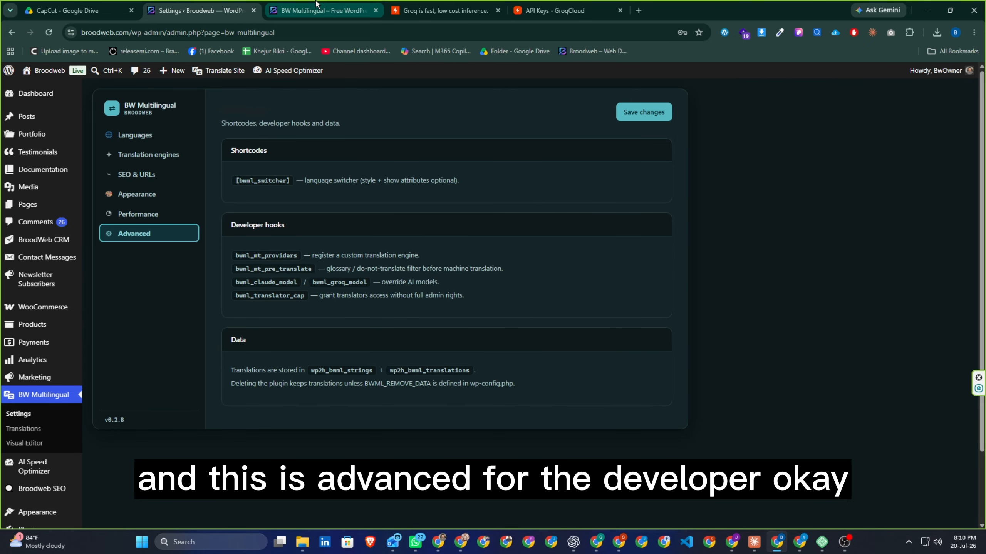
# Step: Check that the floating switcher lists English, Dutch and Slovenian, then go to the Broodweb homepage
pyautogui.click(322, 10)
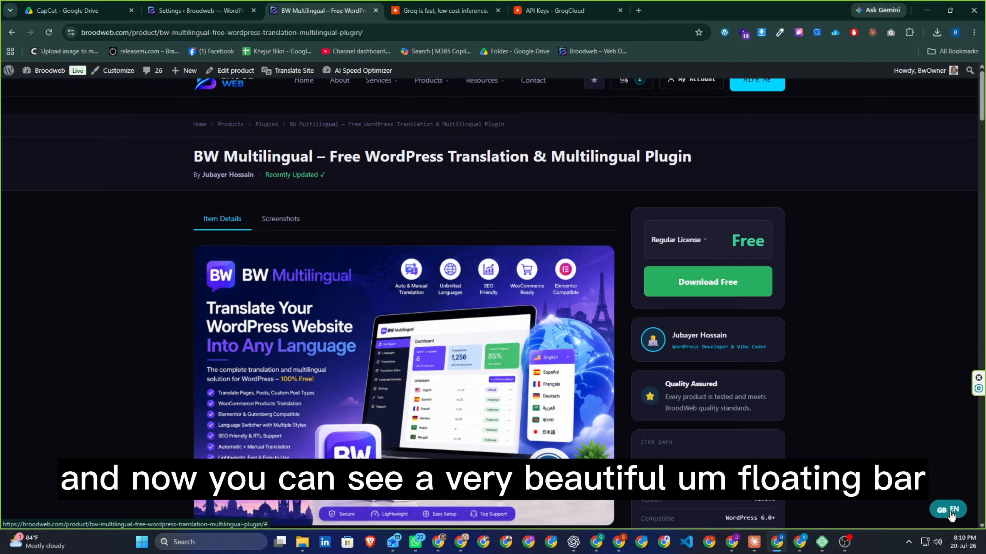
pyautogui.click(950, 515)
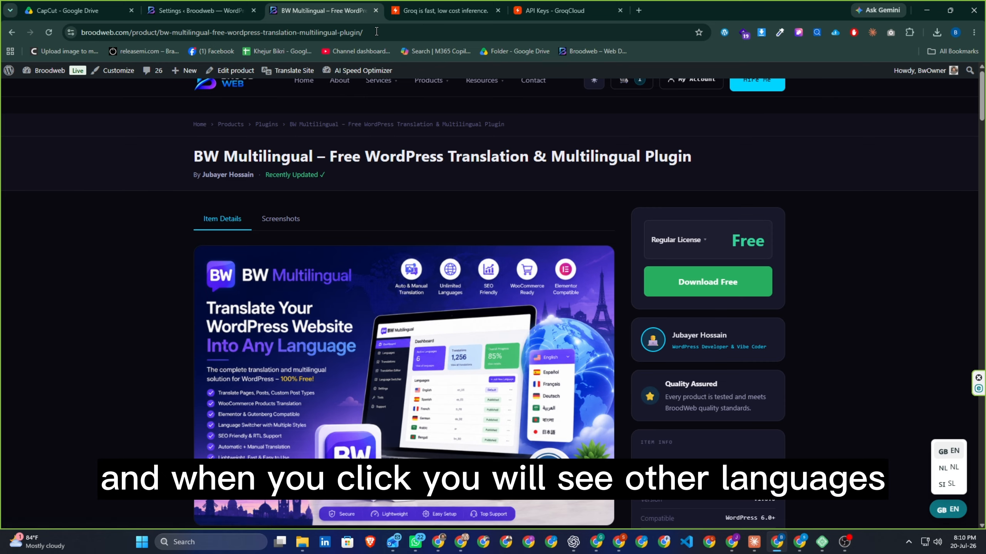
pyautogui.click(221, 11)
pyautogui.click(138, 174)
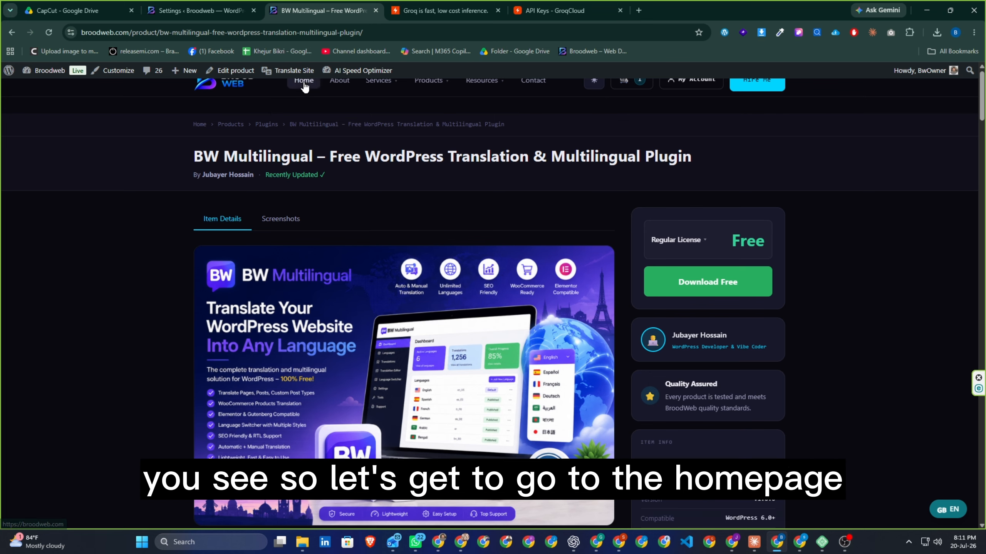
pyautogui.click(304, 82)
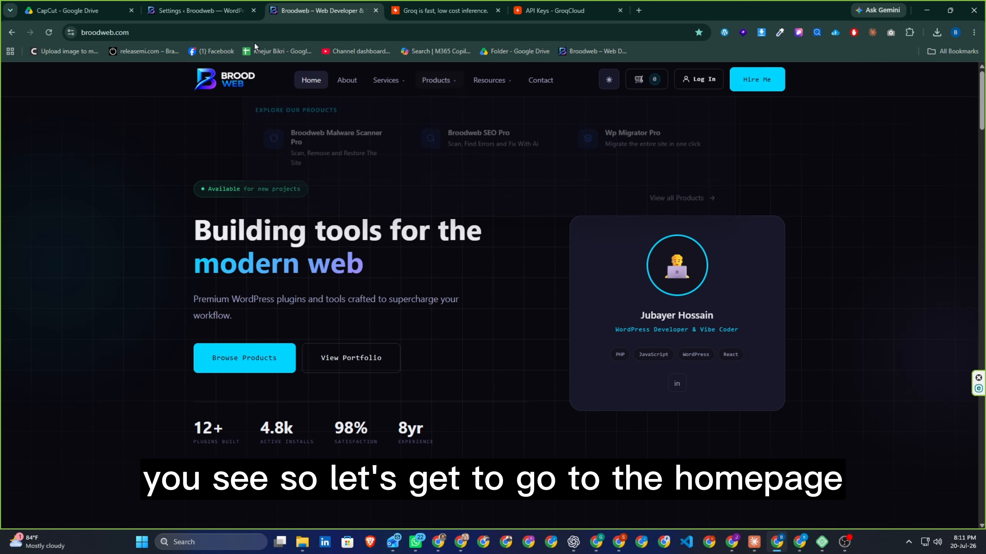
# Step: Reload the homepage and open Translate Site's Visual Editor for Nederlands in a new tab
pyautogui.click(49, 33)
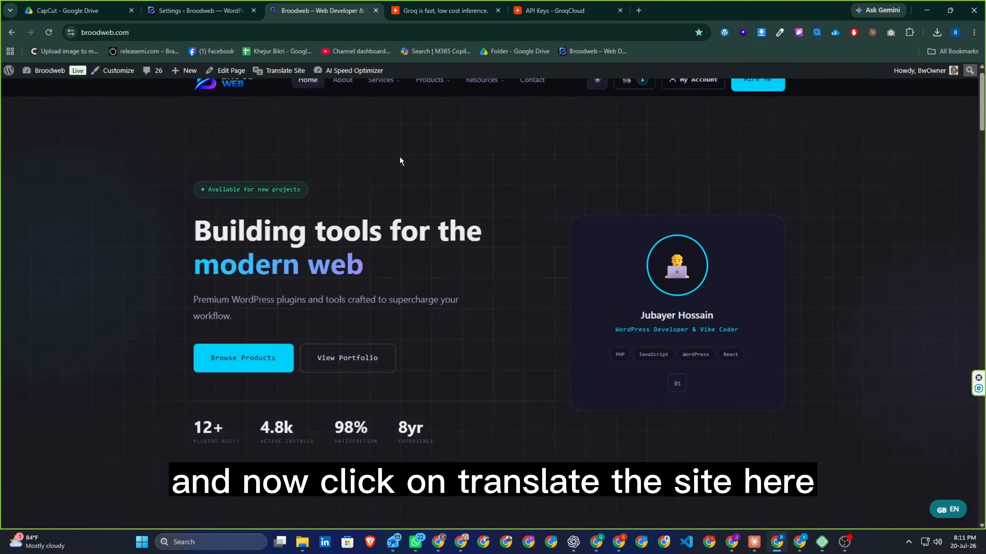
pyautogui.rightClick(278, 72)
pyautogui.click(311, 88)
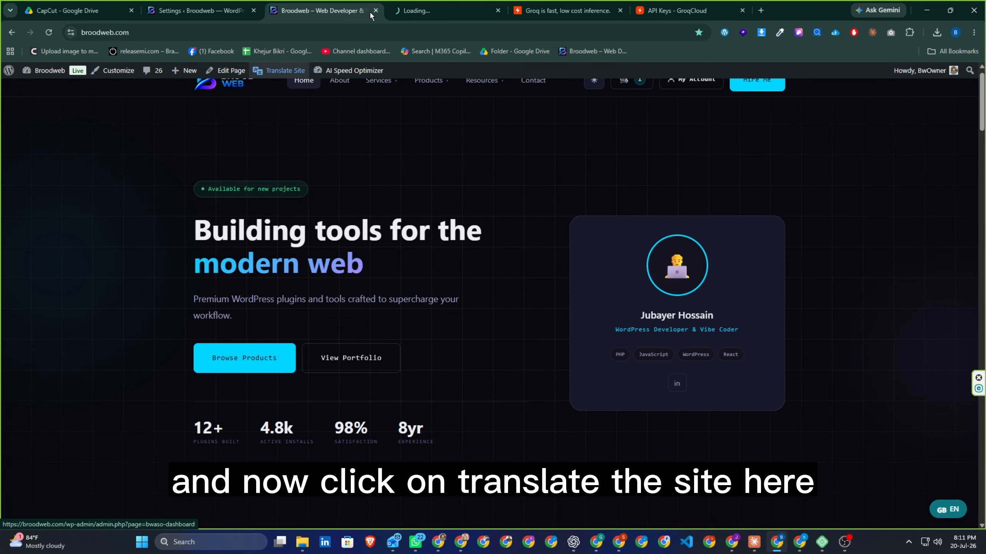
pyautogui.click(417, 11)
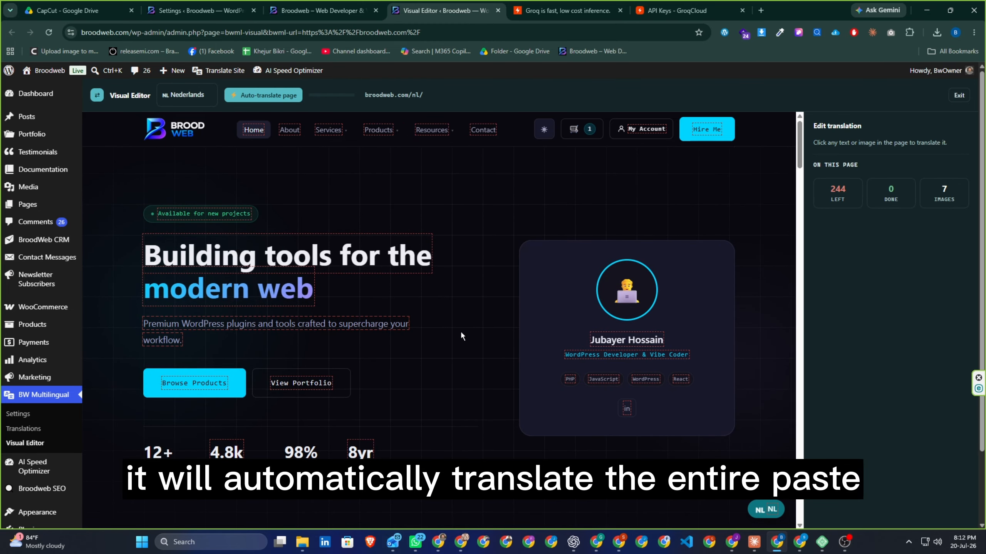
# Step: Select the 'Building tools for the' headline with Nederlands as target and clear its test translation
pyautogui.click(241, 257)
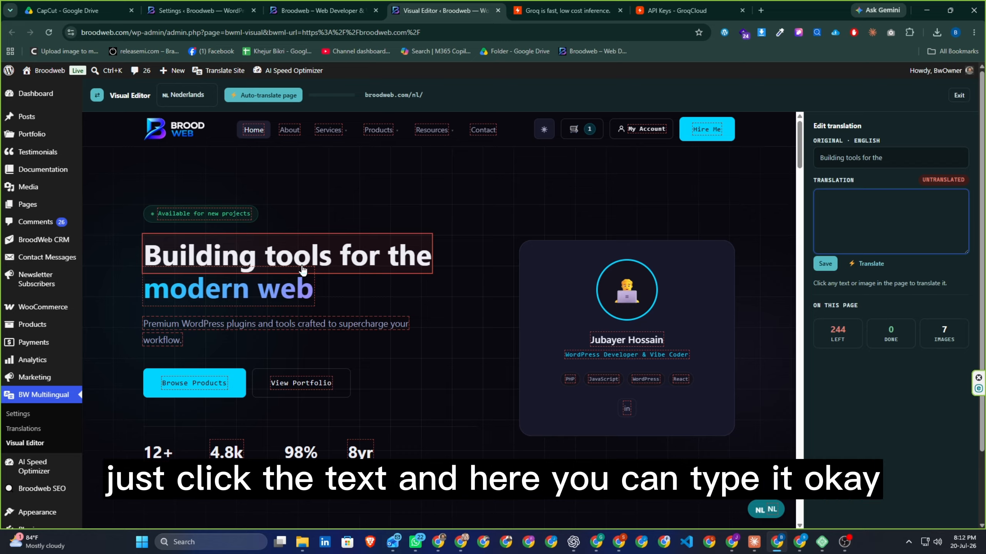
pyautogui.write('dsgdfgdfgfdg')
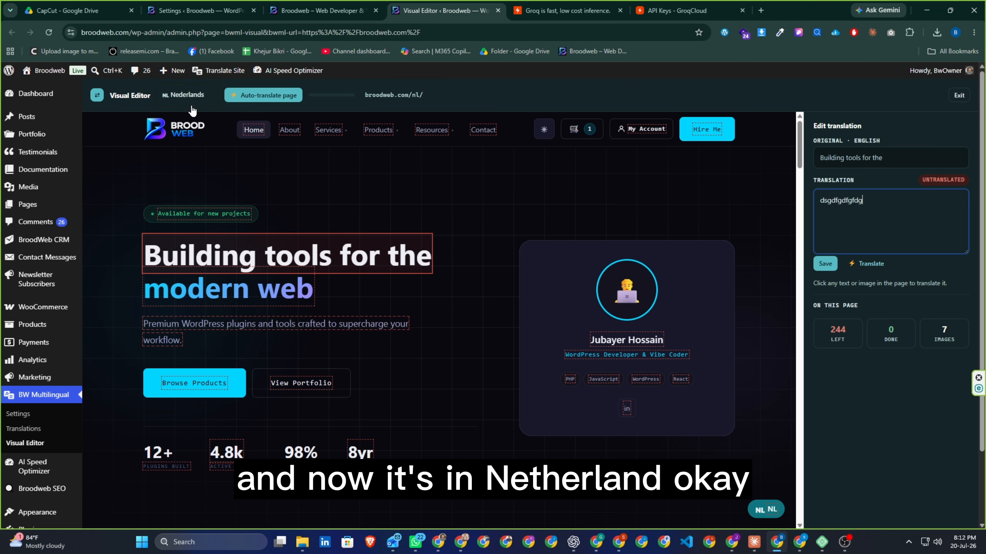
pyautogui.moveTo(443, 143)
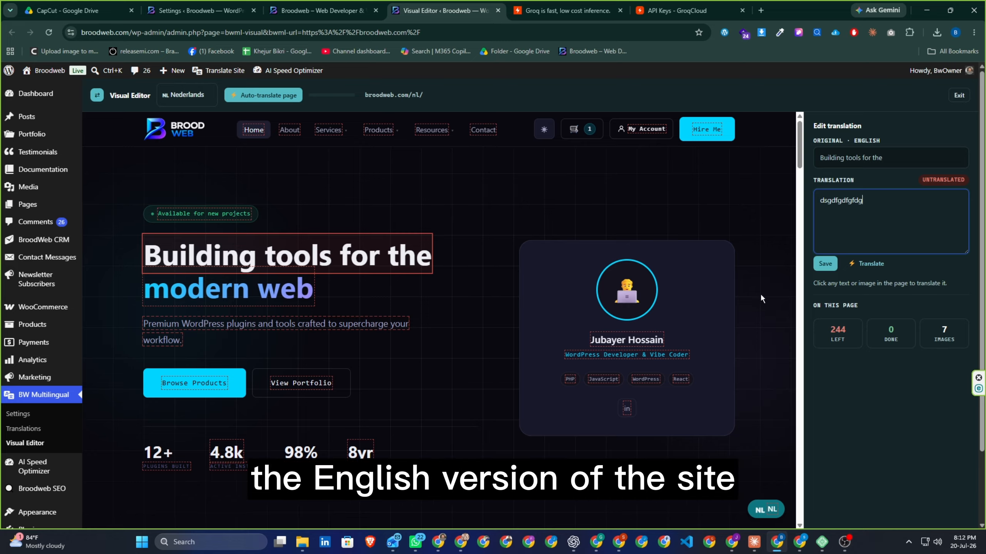
pyautogui.click(187, 95)
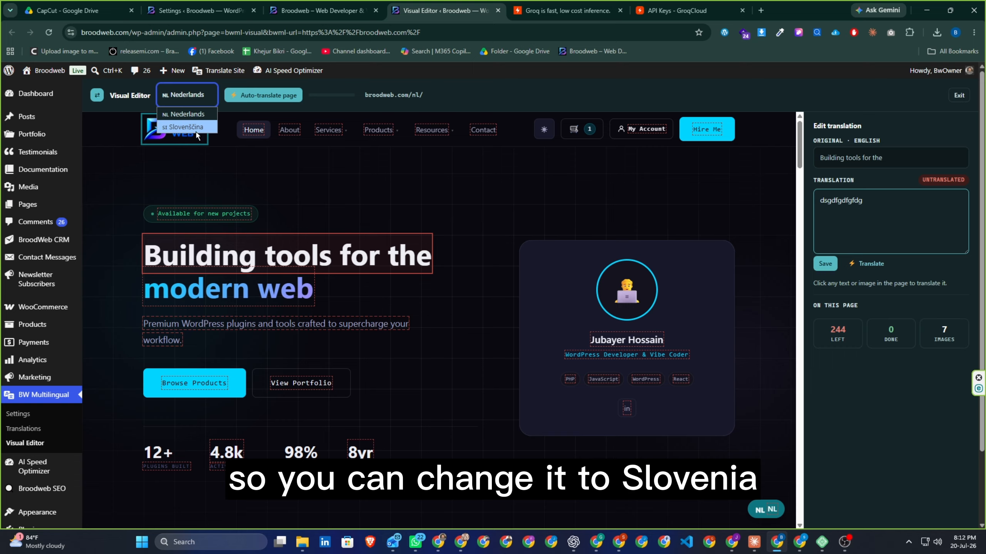
pyautogui.click(180, 101)
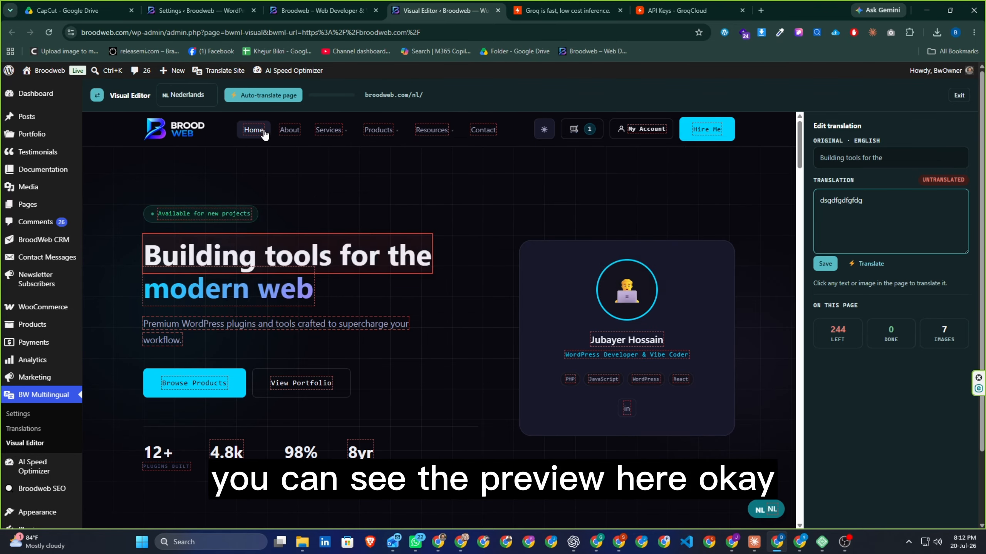
pyautogui.moveTo(864, 205); pyautogui.dragTo(820, 223)
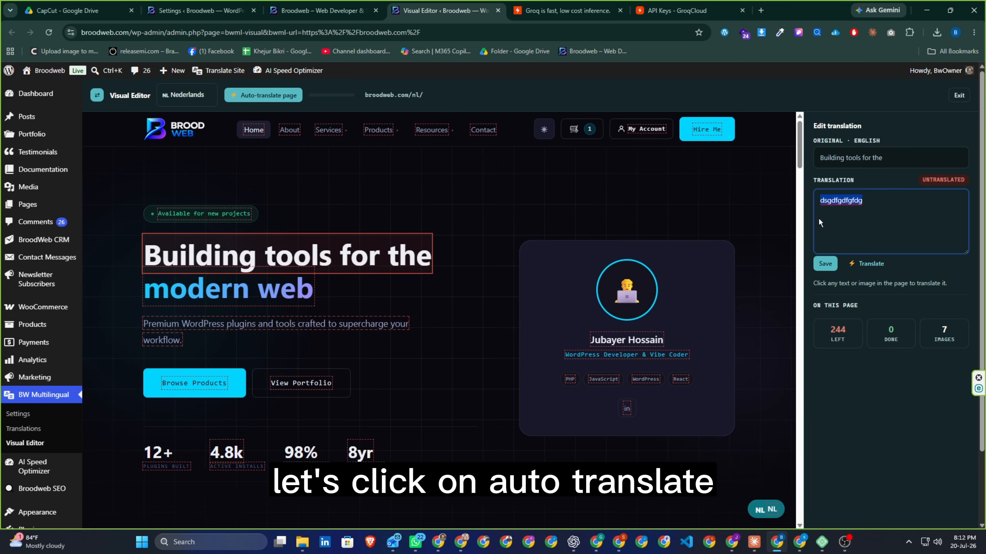
pyautogui.press('BackSpace')
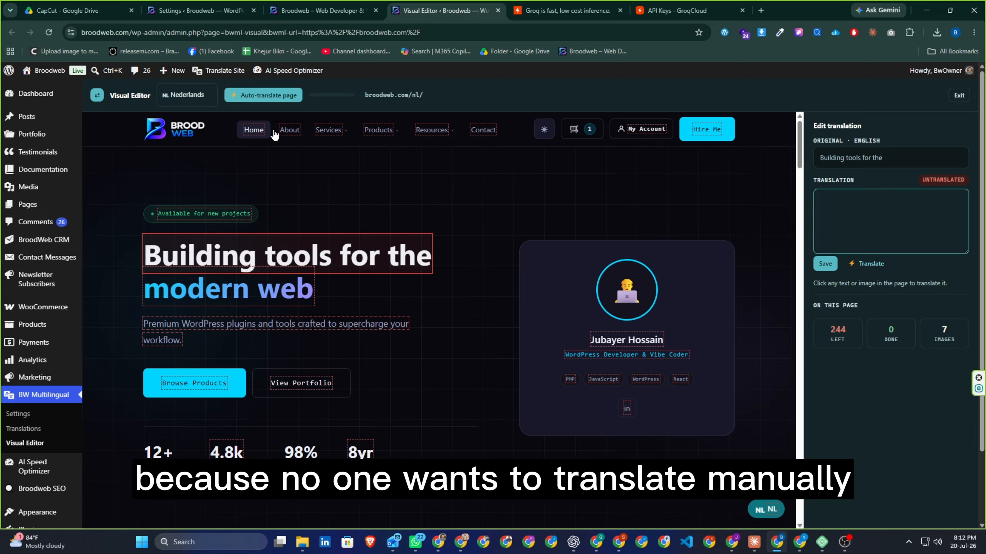
# Step: Run Auto-translate page to translate the Broodweb homepage into Dutch
pyautogui.click(257, 98)
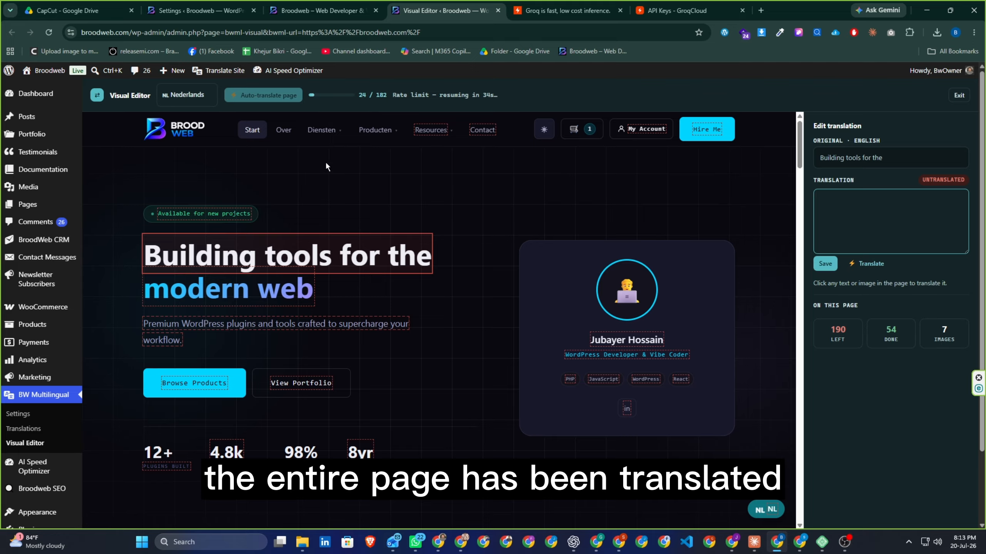
# Step: Wait as auto-translation reaches 40 of 182 strings, with header buttons now in Dutch
pyautogui.moveTo(321, 137)
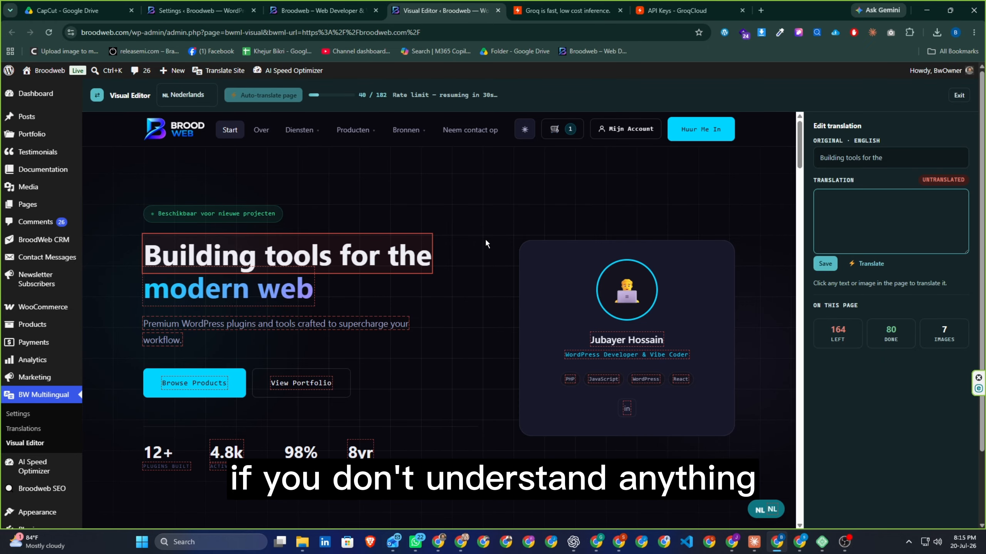
# Step: Return to the live English Broodweb homepage tab and scroll to the top
pyautogui.click(322, 10)
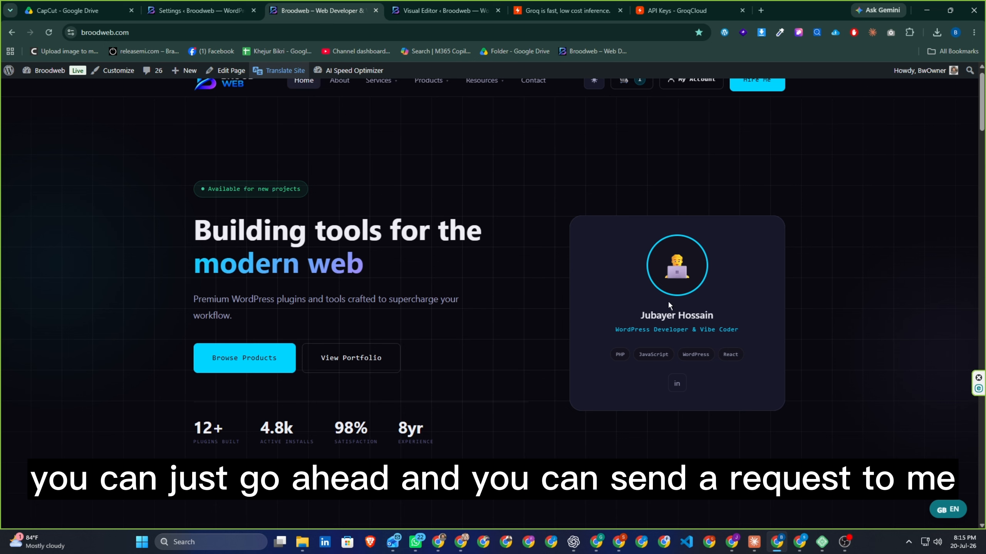
pyautogui.scroll(1, 838, 442)
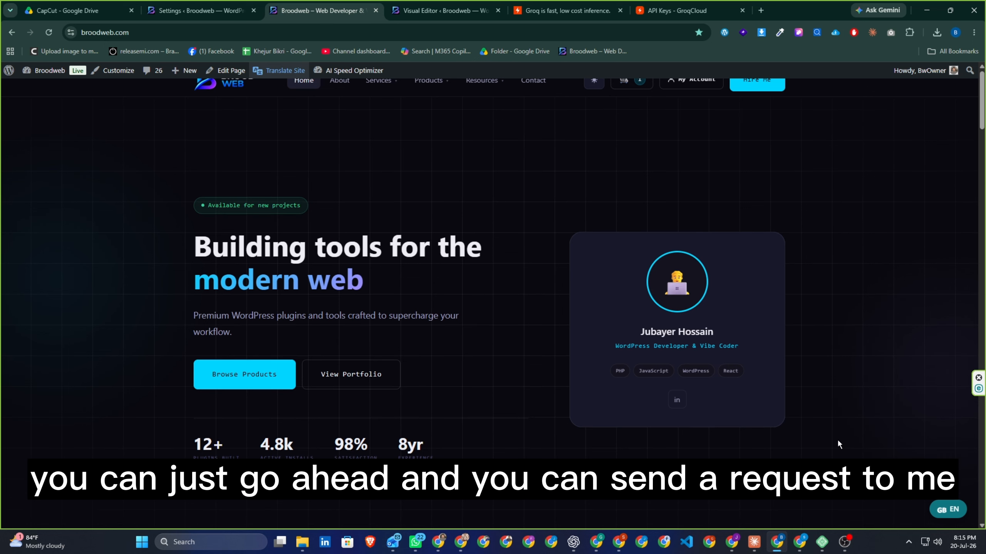